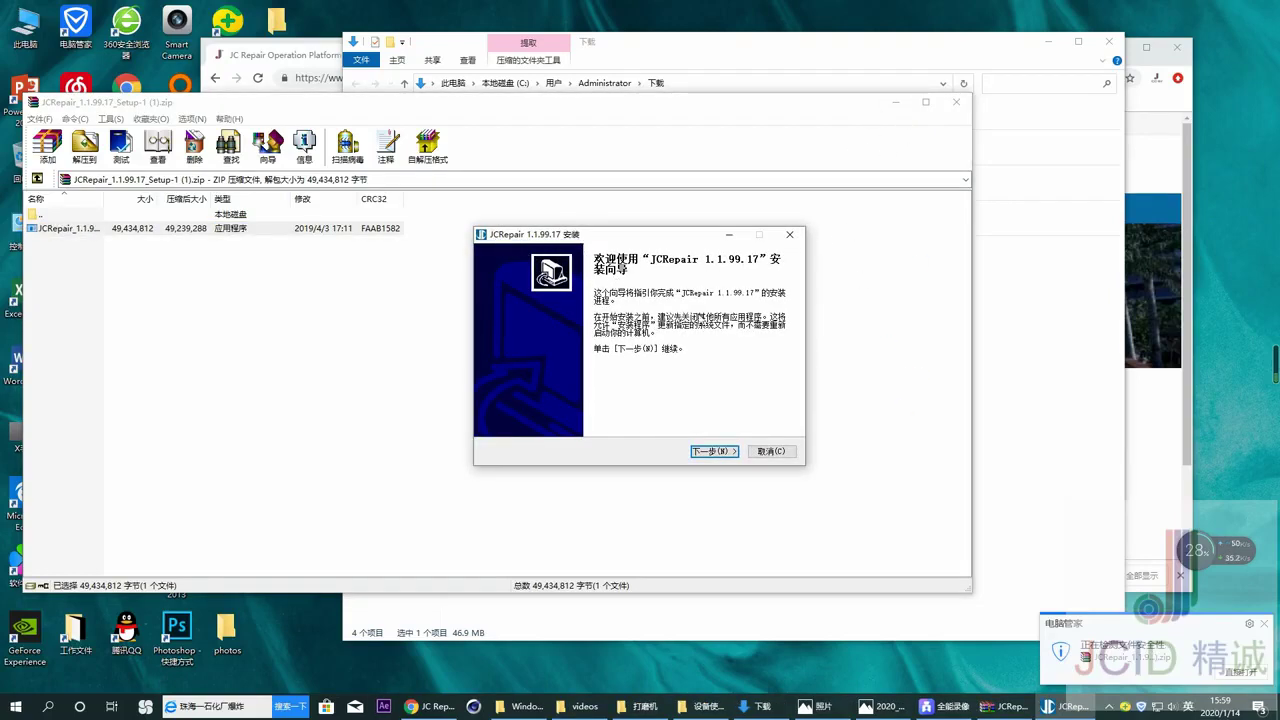
- Install JCRepair 1.1.99.17 into the default folder, accepting the license, and launch it when setup finishes
{"action": "left_click", "coordinate": [720, 452]}
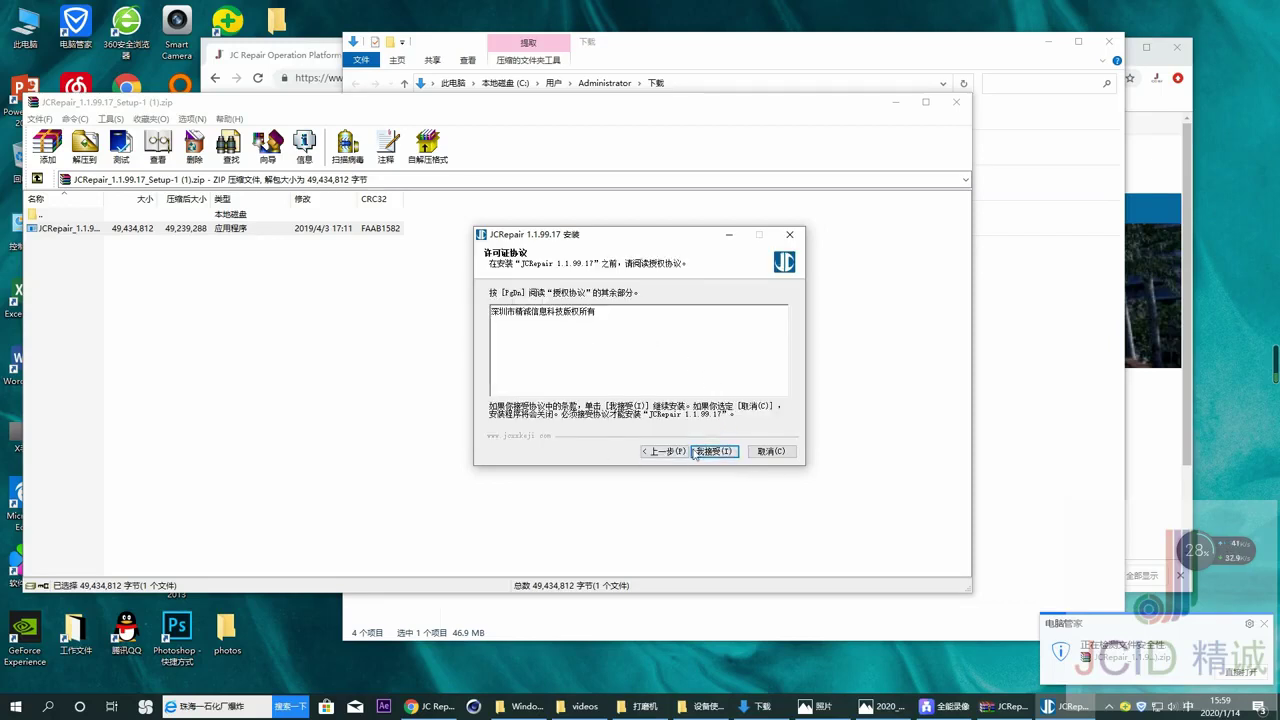
{"action": "left_click", "coordinate": [712, 451]}
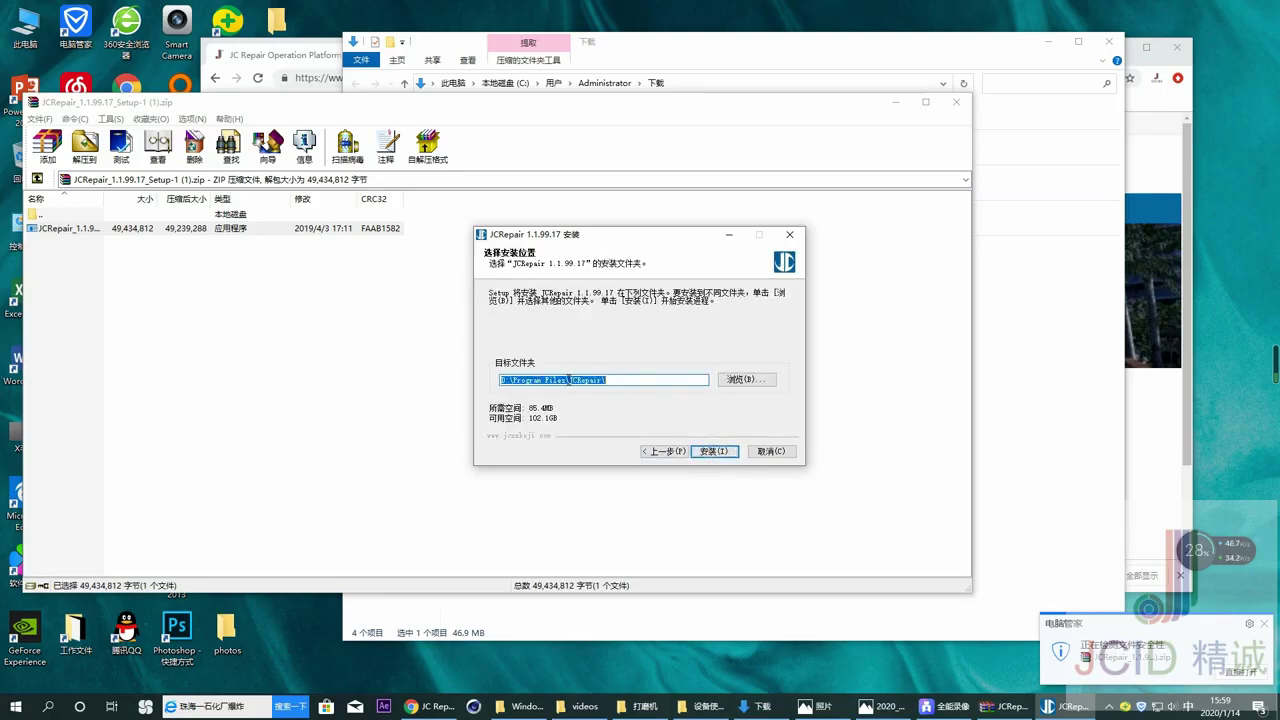
{"action": "left_click", "coordinate": [716, 452]}
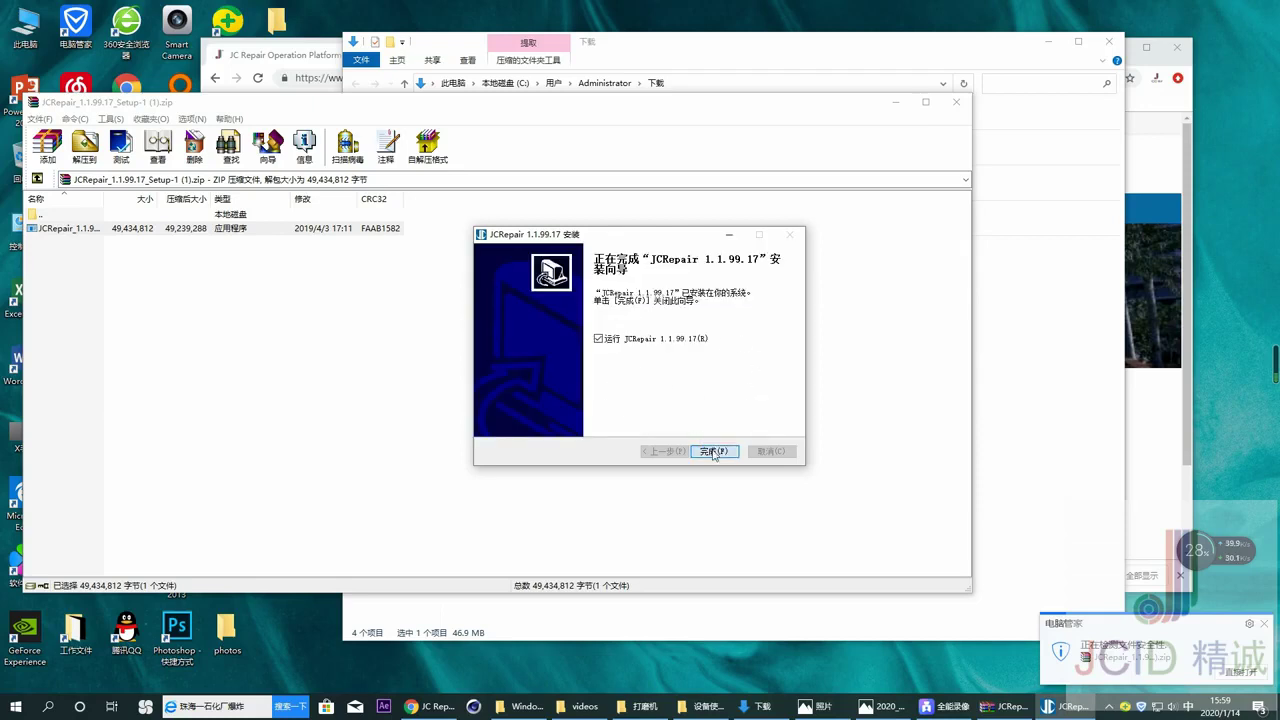
{"action": "left_click", "coordinate": [713, 451]}
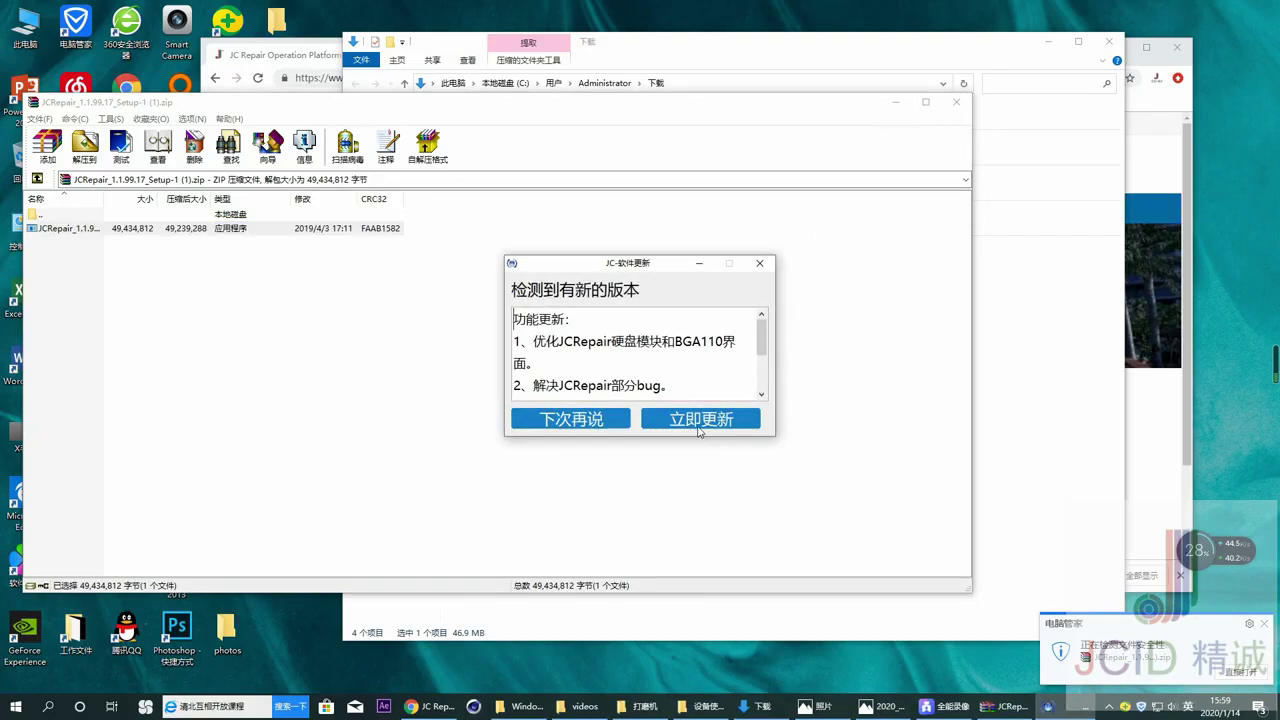
- Start the update to the newer version and minimize the WinRAR, Explorer and Chrome windows
{"action": "left_click", "coordinate": [698, 428]}
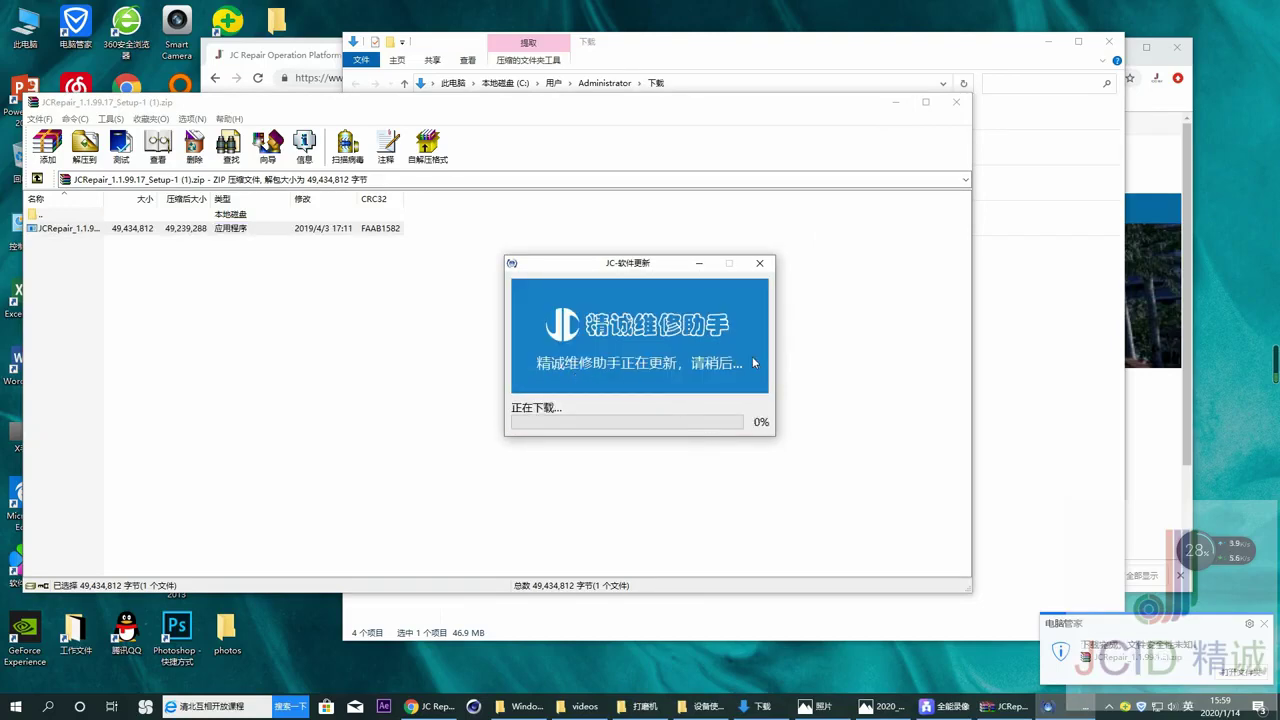
{"action": "left_click", "coordinate": [895, 102]}
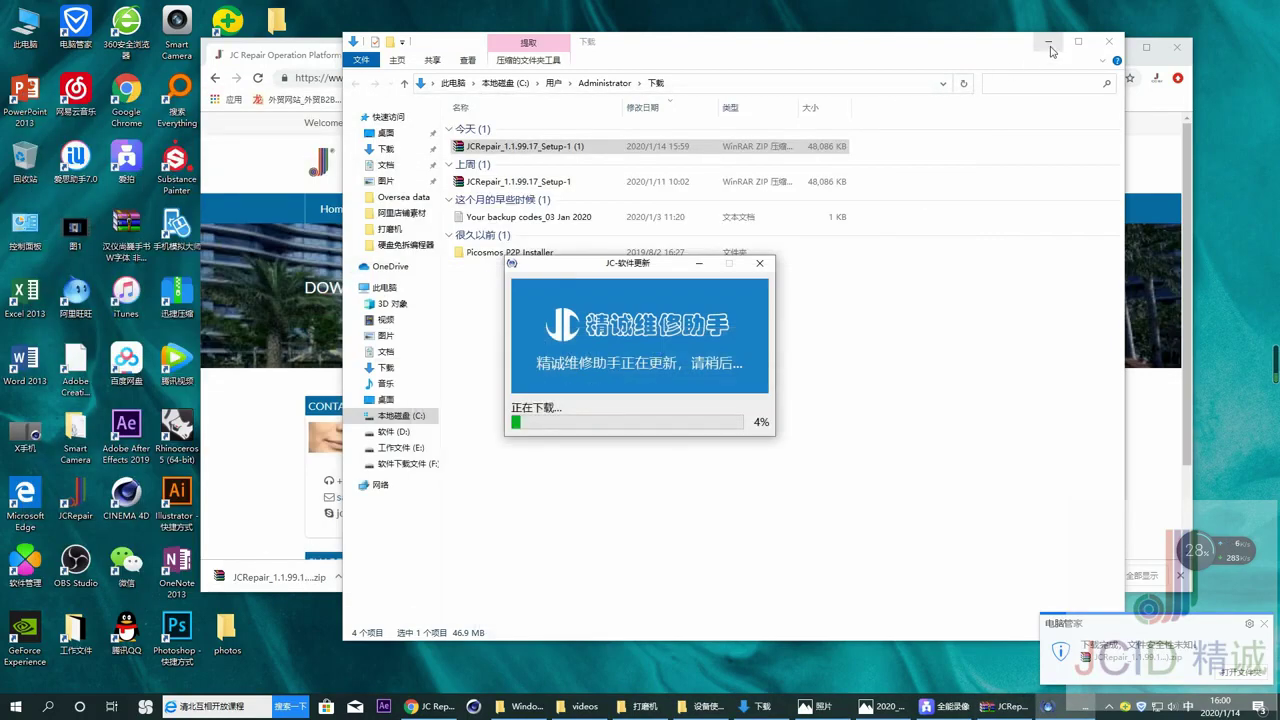
{"action": "left_click", "coordinate": [1048, 42]}
{"action": "left_click", "coordinate": [1116, 47]}
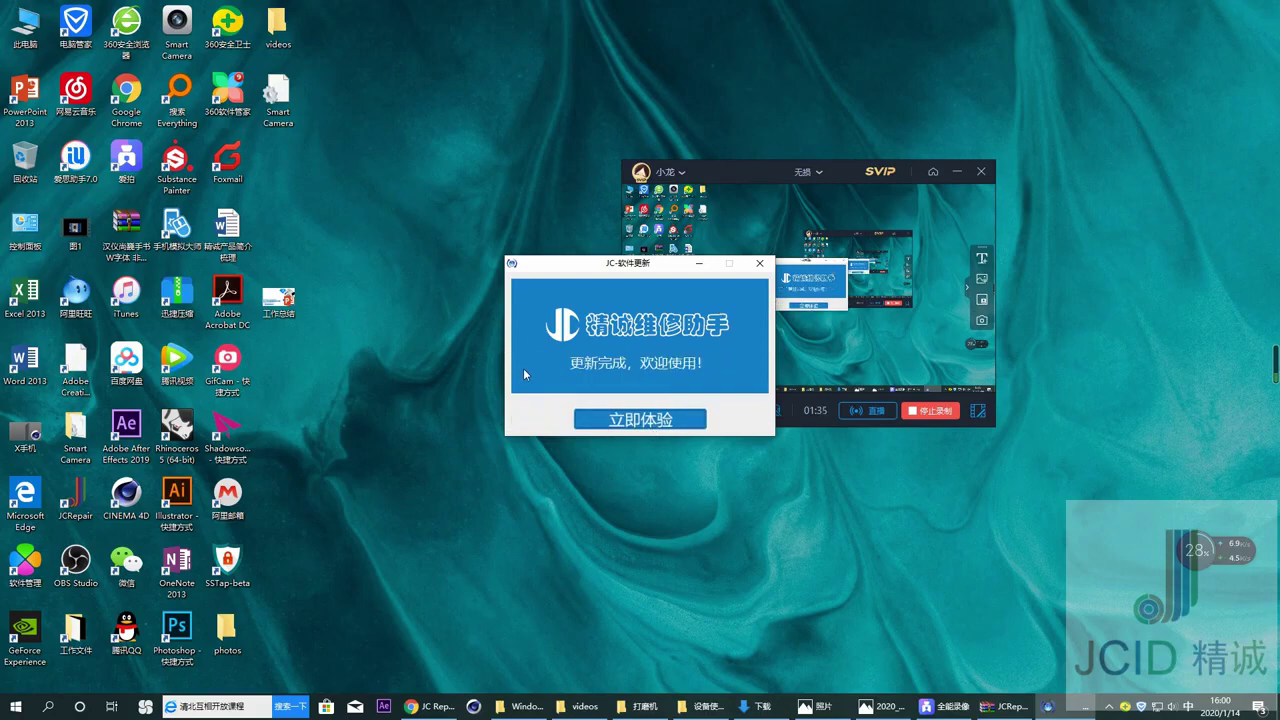
- Dismiss the update-complete message with 立即体验 and set the login window's language to English
{"action": "left_click", "coordinate": [648, 423]}
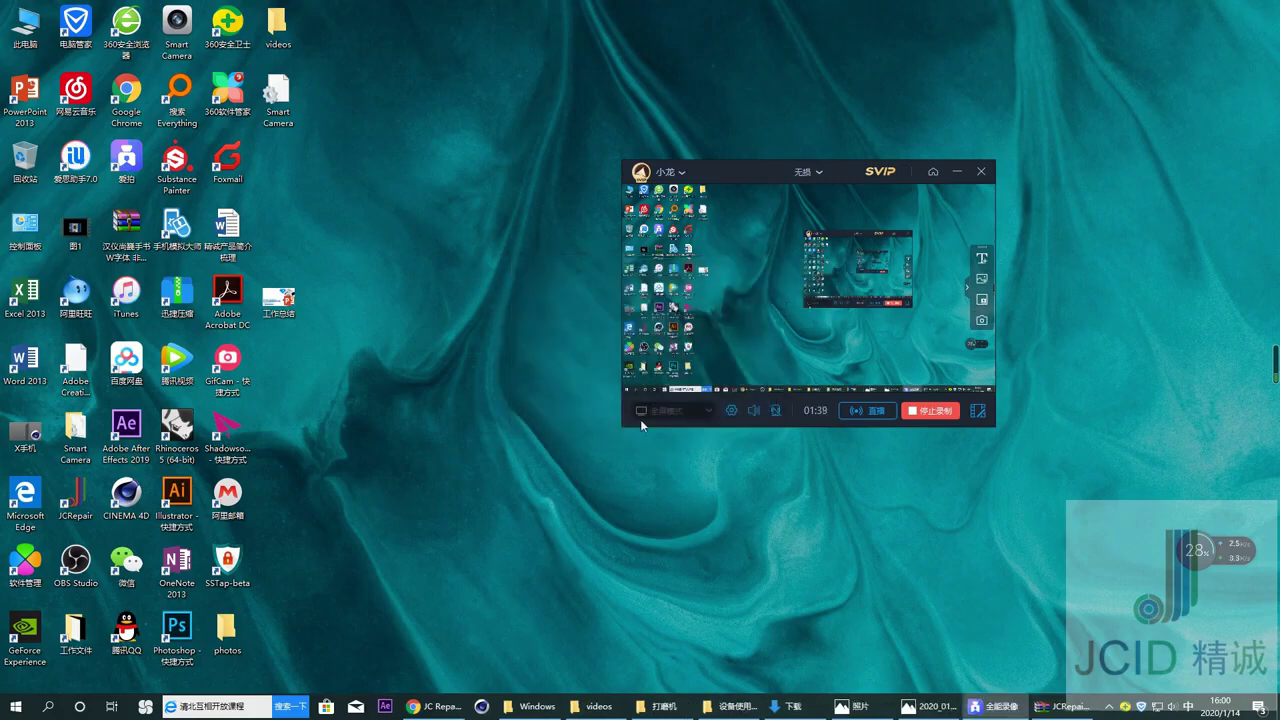
{"action": "left_click_drag", "start_coordinate": [738, 166], "coordinate": [931, 105]}
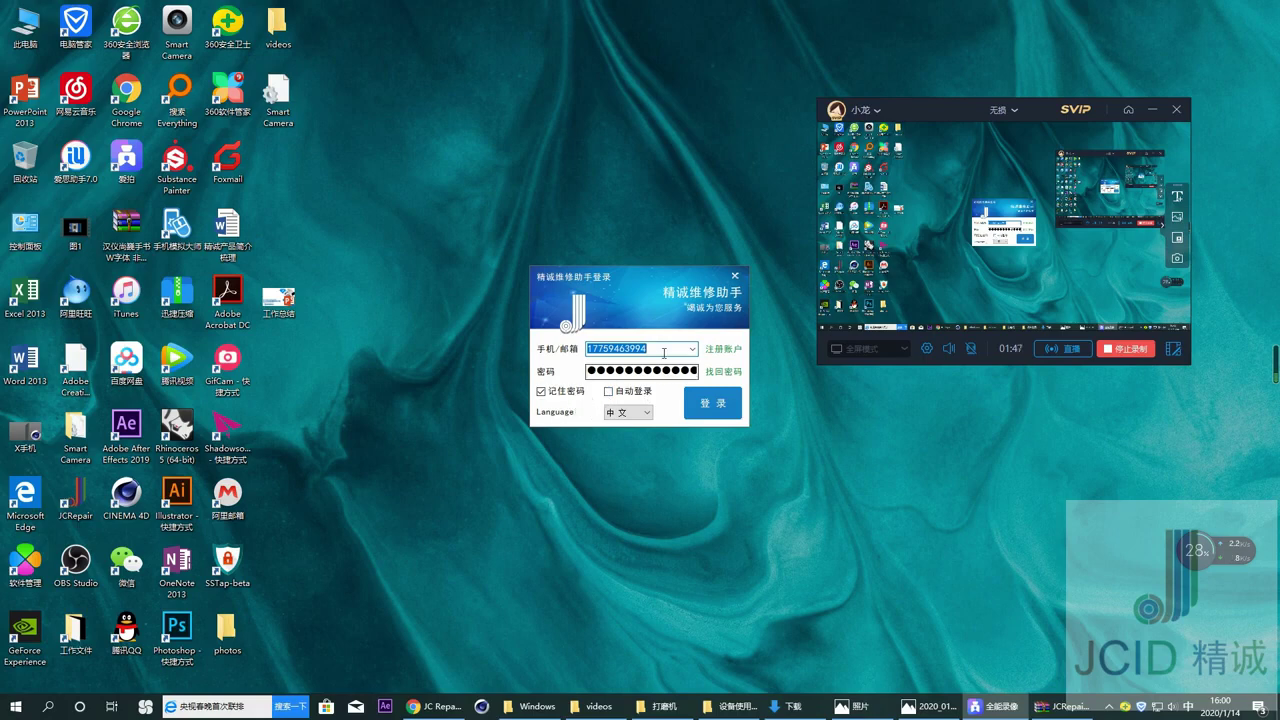
{"action": "left_click", "coordinate": [626, 412]}
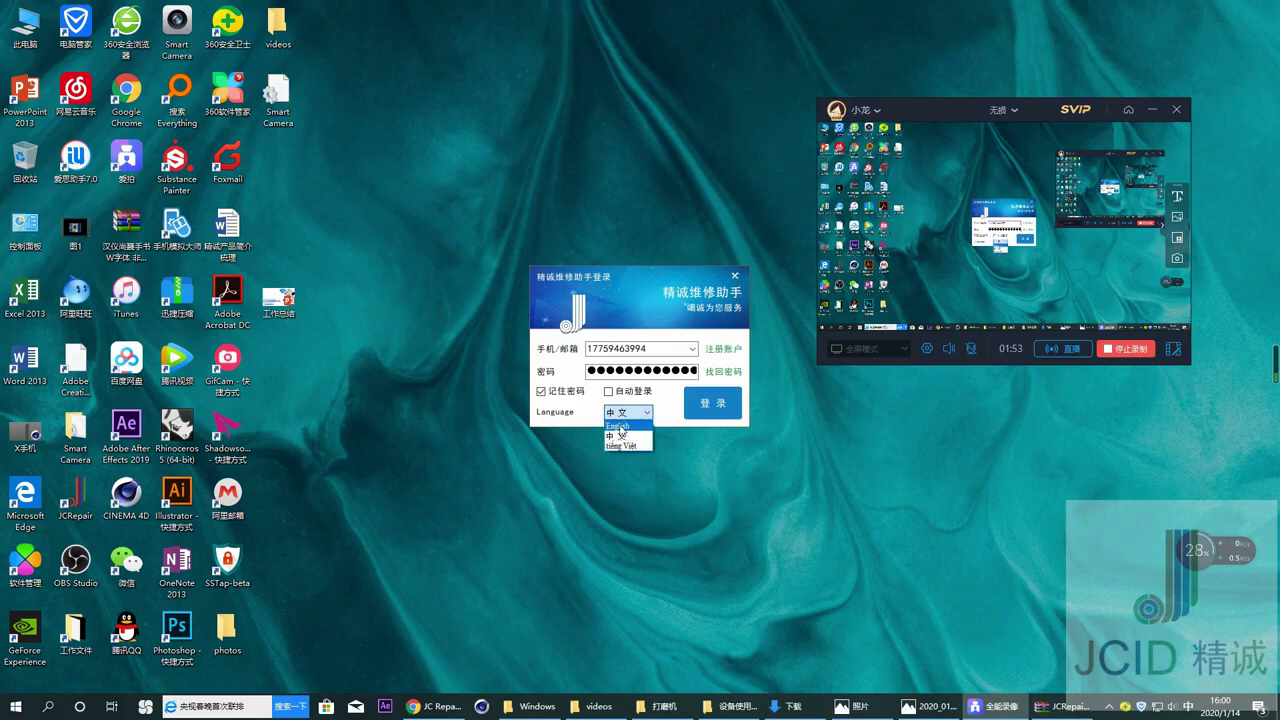
{"action": "left_click", "coordinate": [620, 427]}
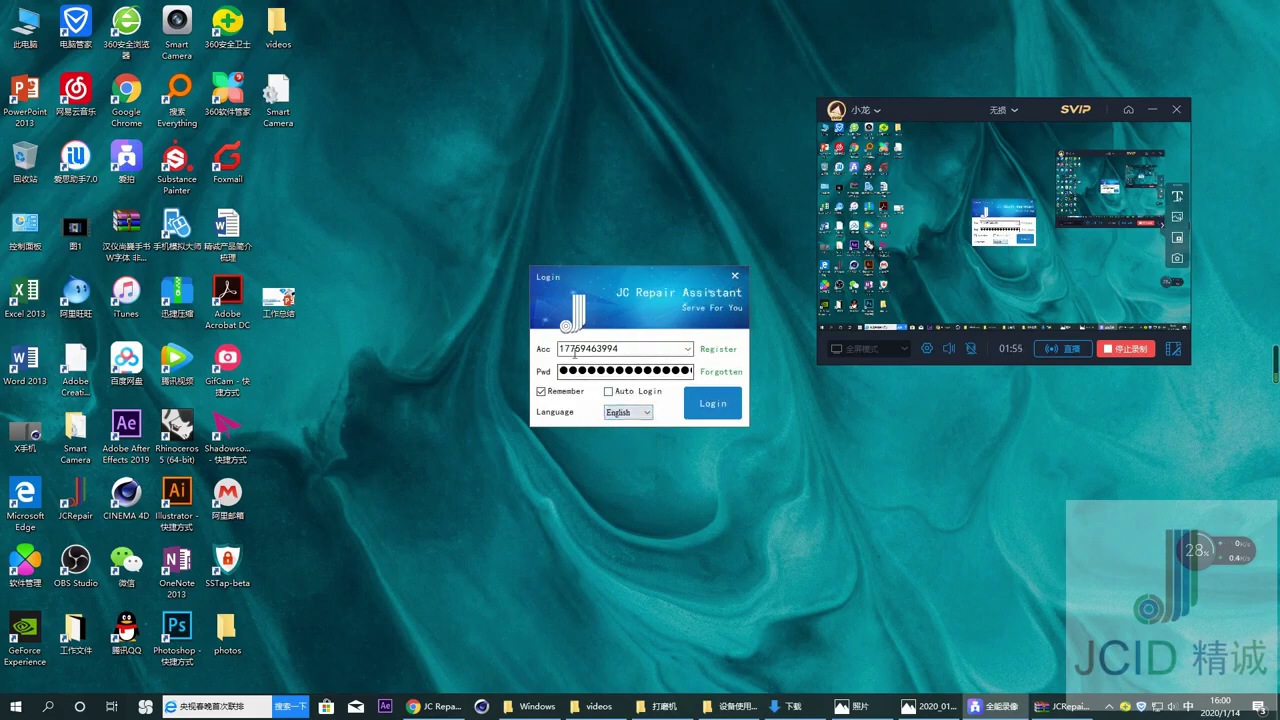
- Open the Quick Register form and enter the new account's e-mail address in Mail
{"action": "left_click", "coordinate": [720, 351]}
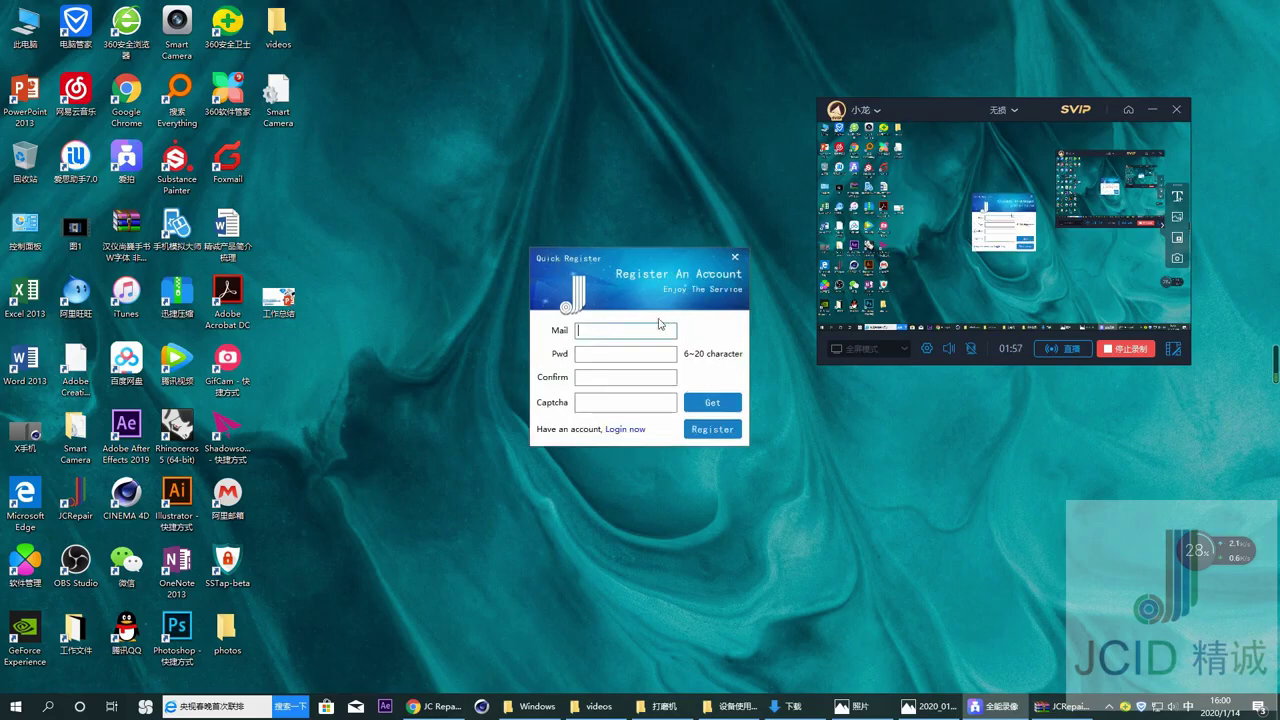
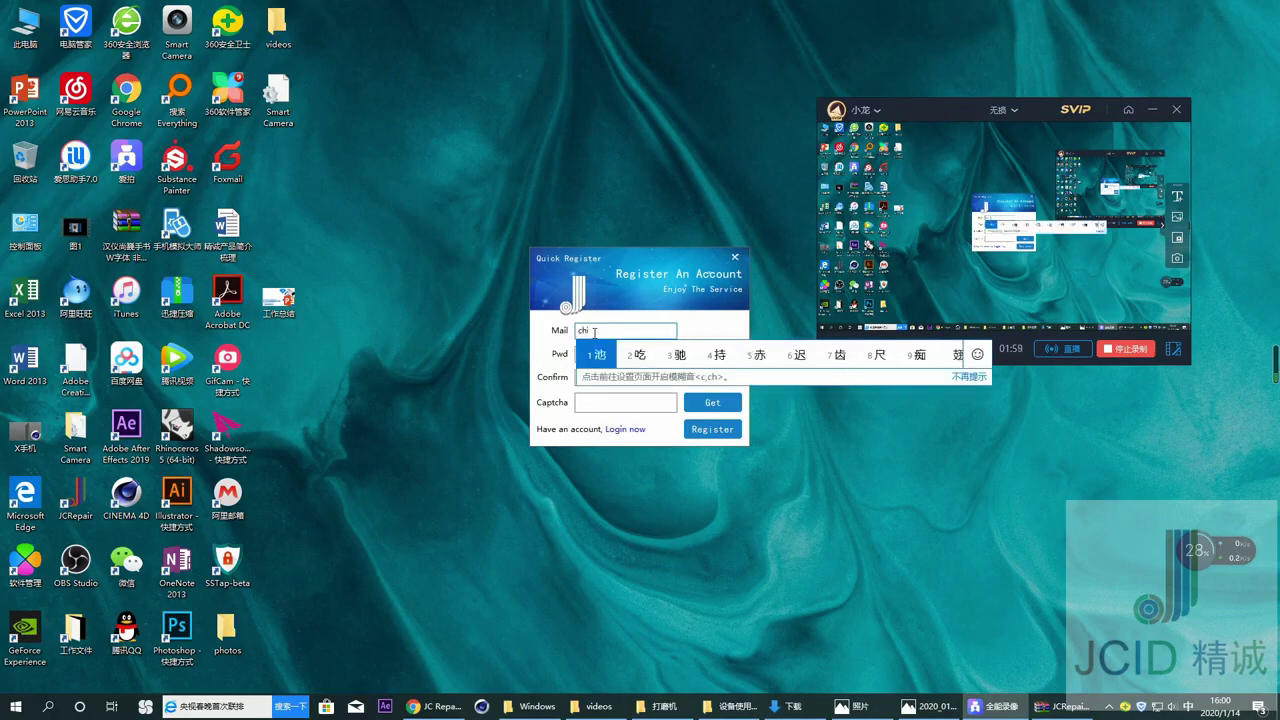
{"action": "key", "text": "Return"}
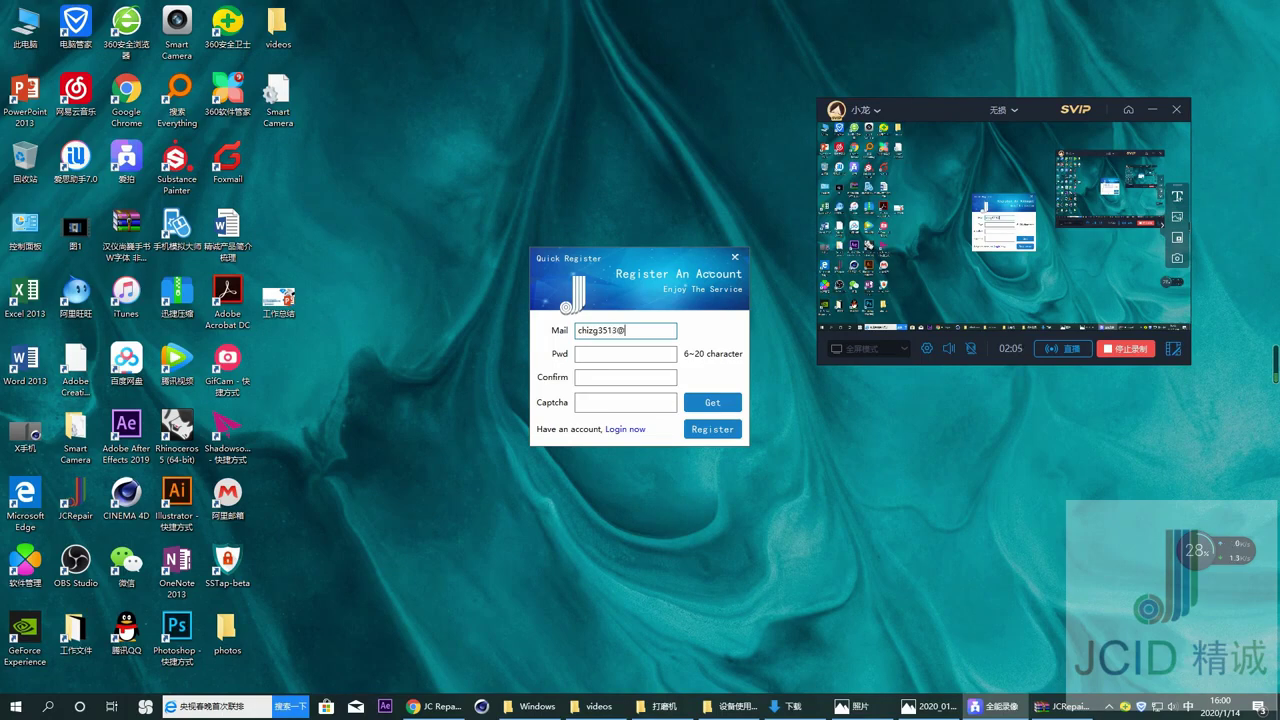
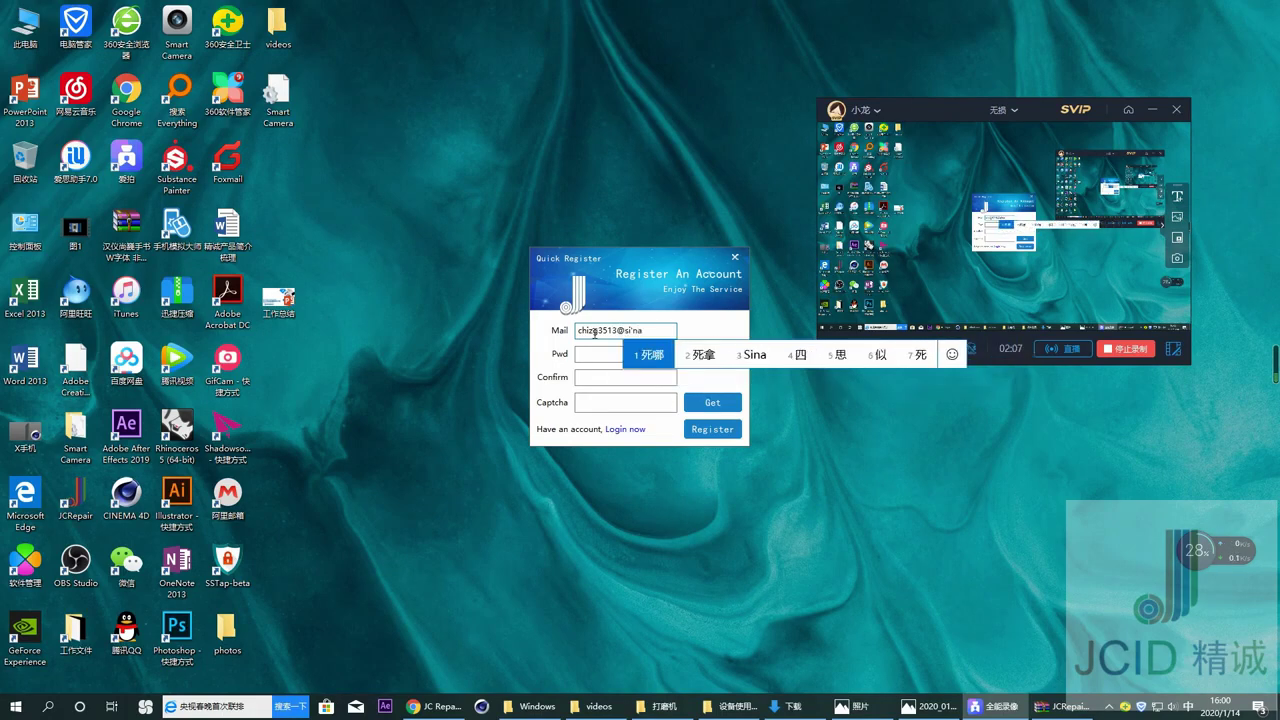
{"action": "key", "text": "Return"}
{"action": "key", "text": "shift"}
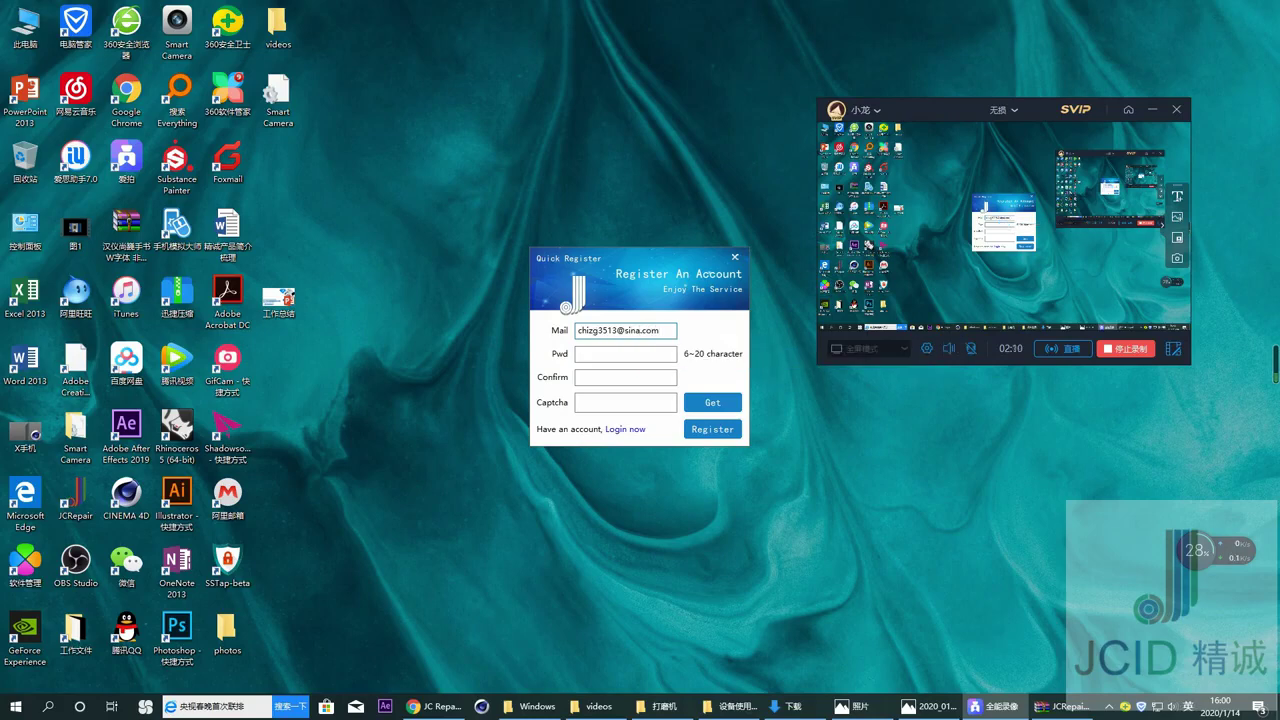
{"action": "key", "text": "Tab"}
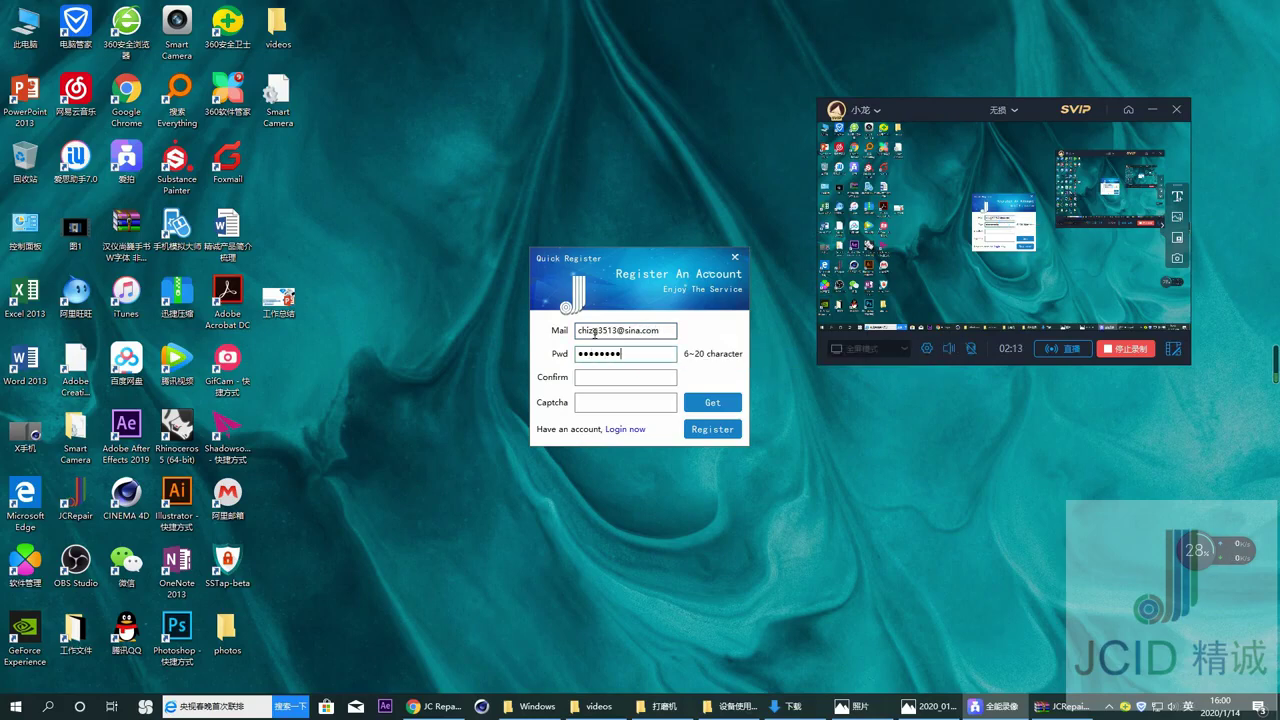
- Enter the account password in Pwd and Confirm, and request a captcha by e-mail
{"action": "type", "text": "••"}
{"action": "left_click", "coordinate": [624, 376]}
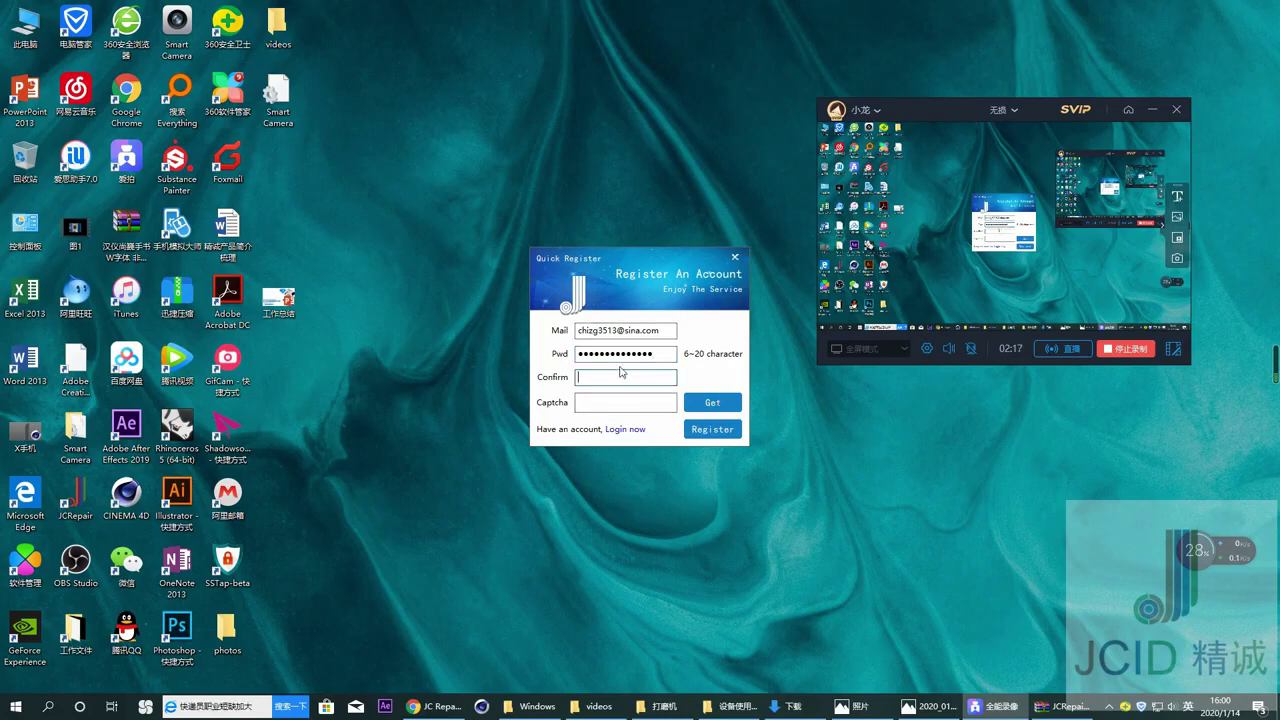
{"action": "type", "text": "•••"}
{"action": "left_click", "coordinate": [699, 410]}
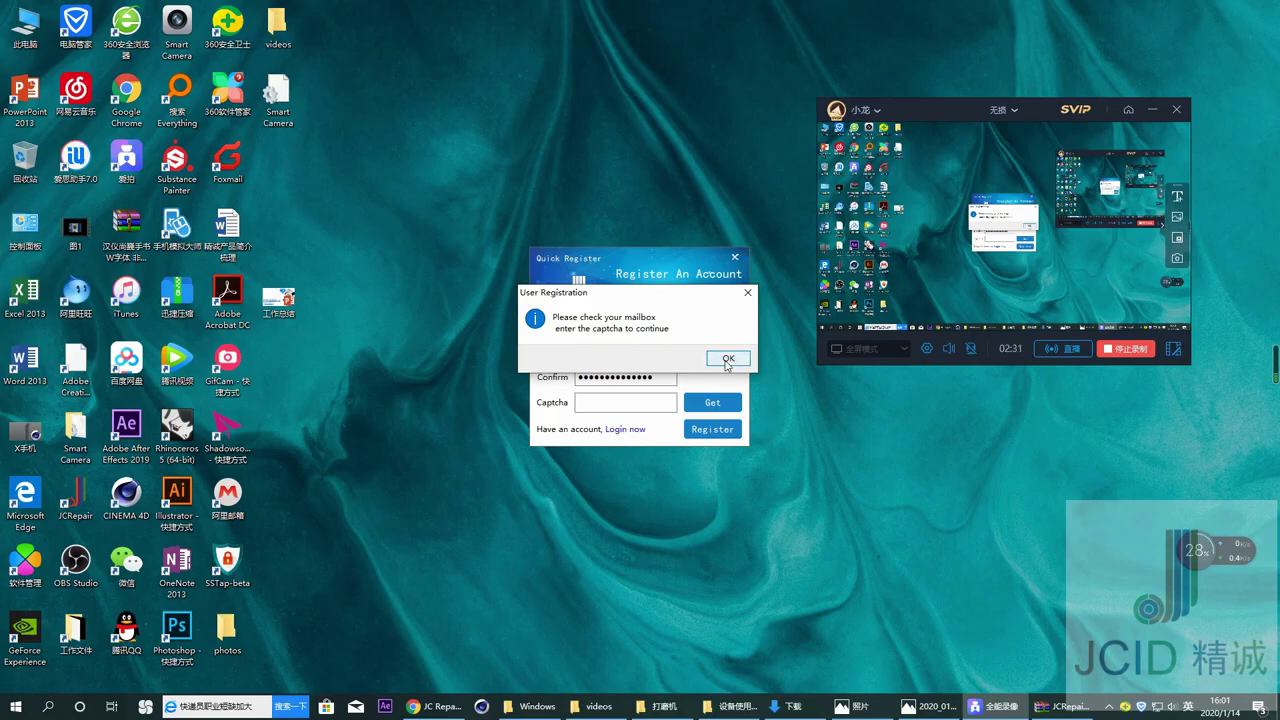
- Enter the emailed captcha code, submit the registration, and acknowledge the success message
{"action": "left_click", "coordinate": [728, 359]}
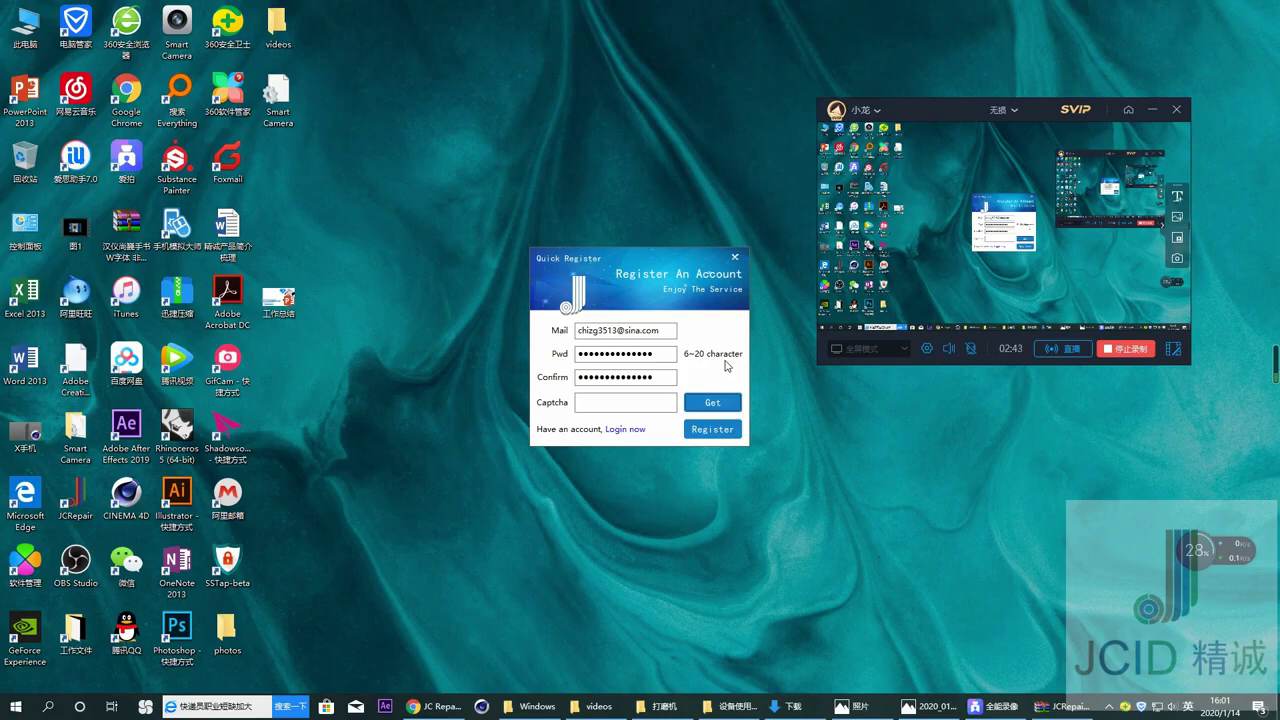
{"action": "left_click", "coordinate": [644, 404]}
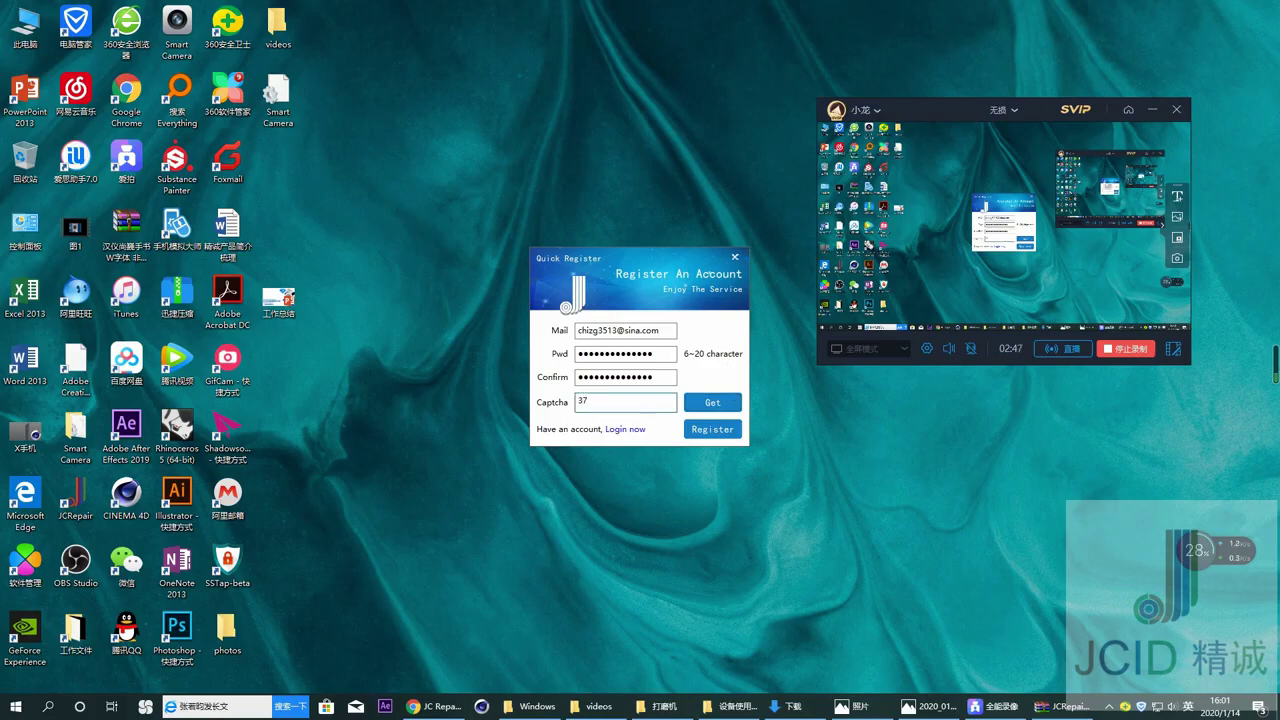
{"action": "left_click", "coordinate": [722, 430]}
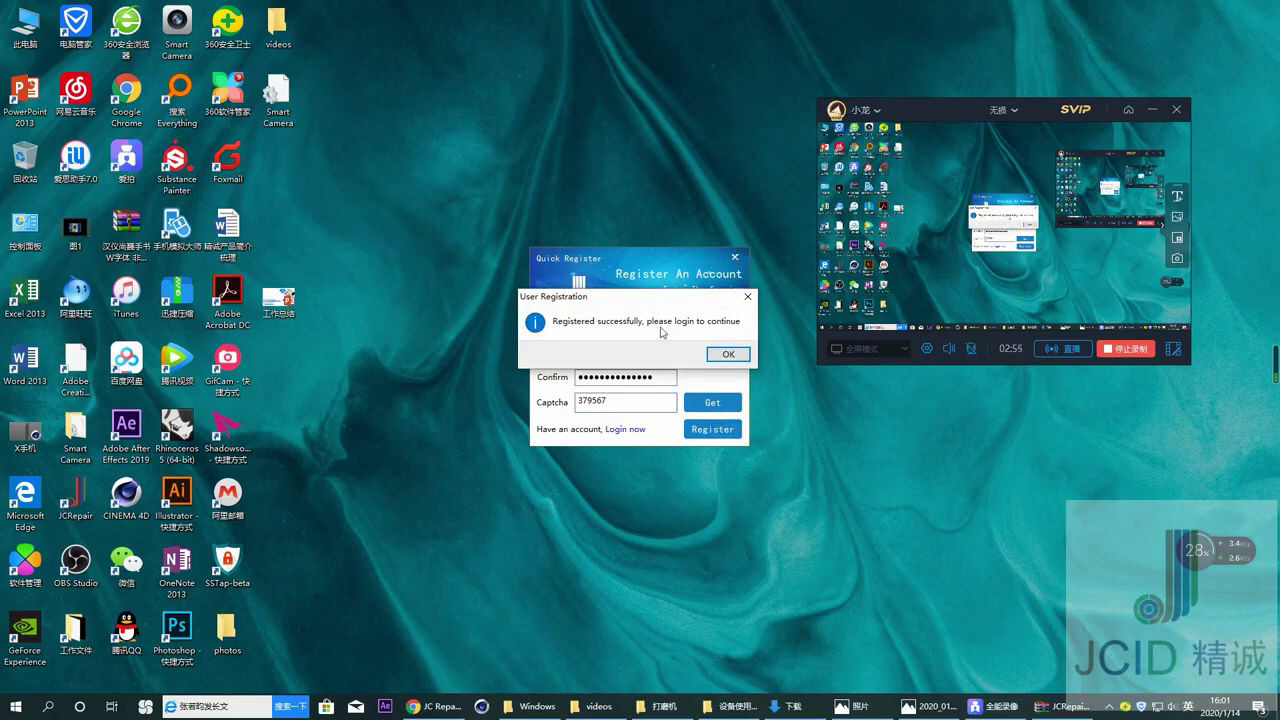
{"action": "left_click", "coordinate": [728, 354]}
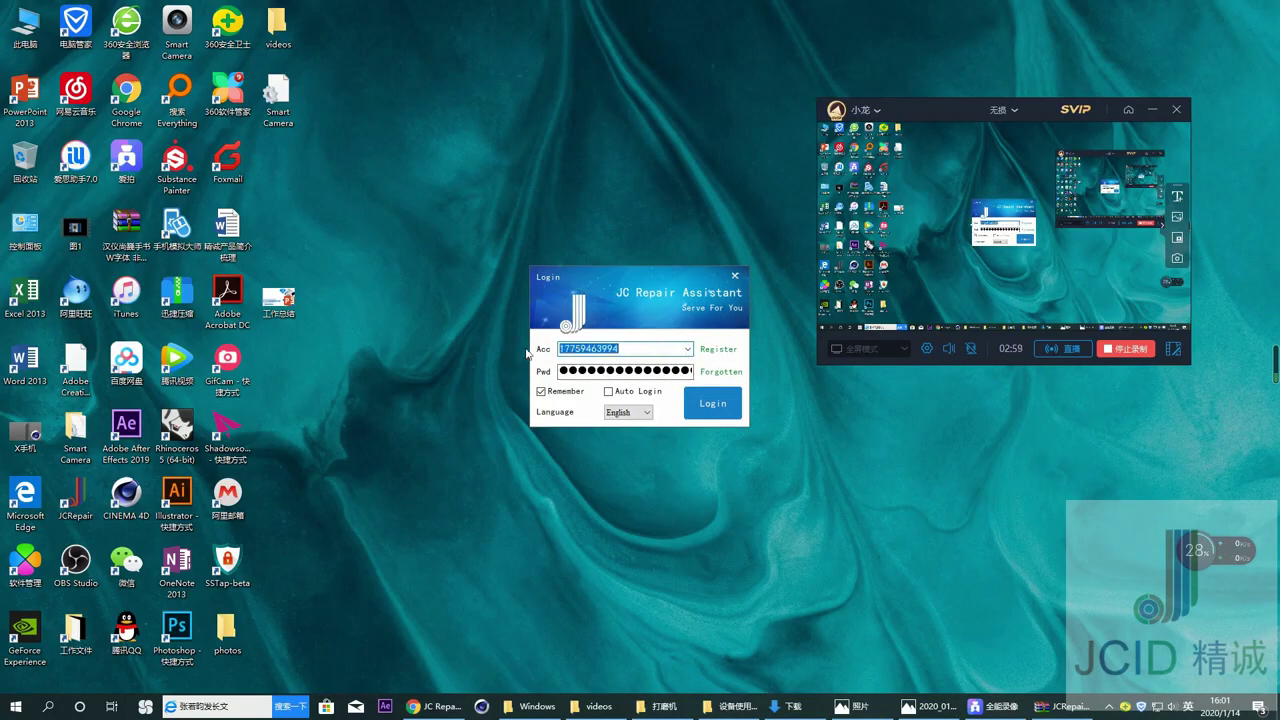
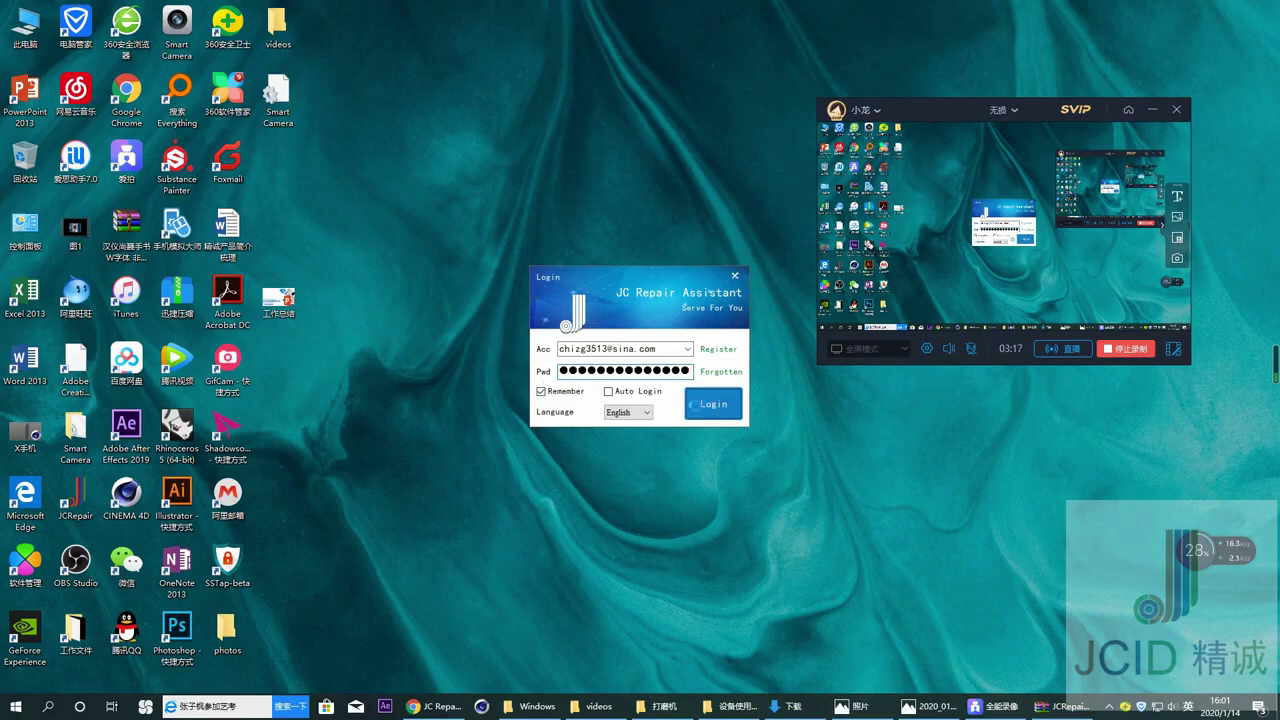
- Log in with the new account's e-mail in Acc and its password in Pwd
{"action": "key", "text": "Return"}
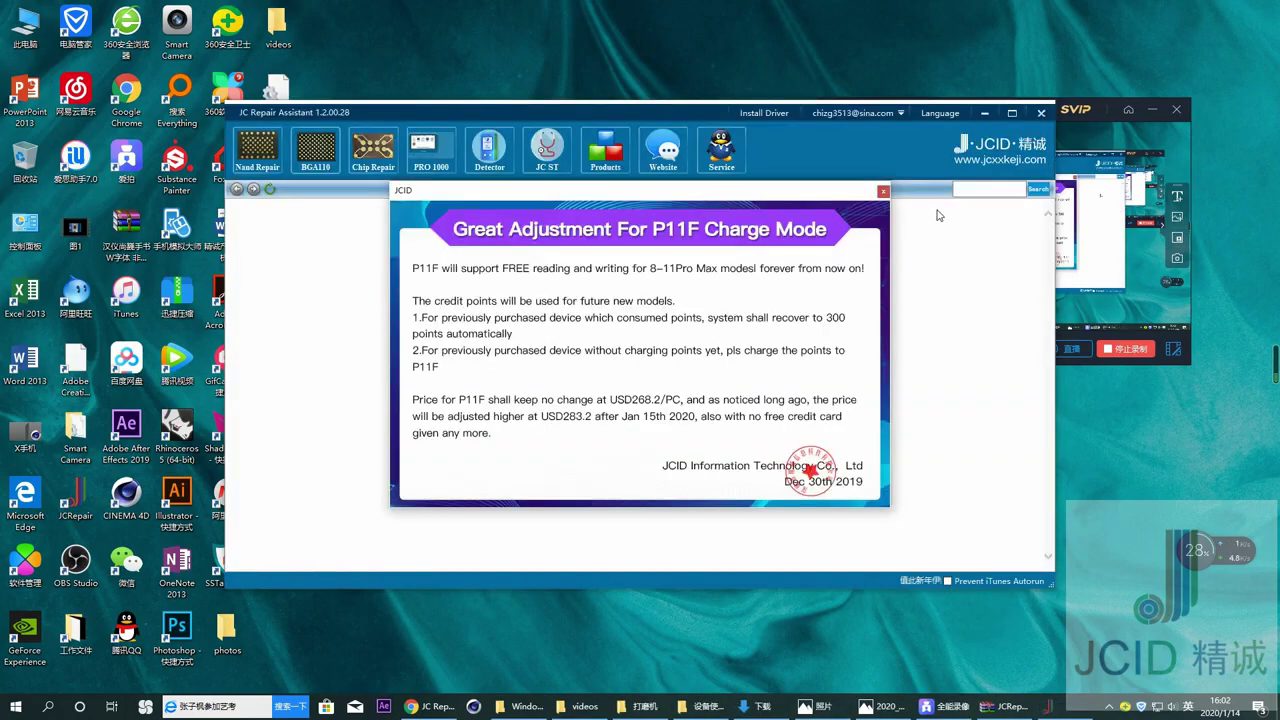
- Close the P11F notice, view the JC Programmer website via Service, then open Nand Repair
{"action": "left_click", "coordinate": [883, 191]}
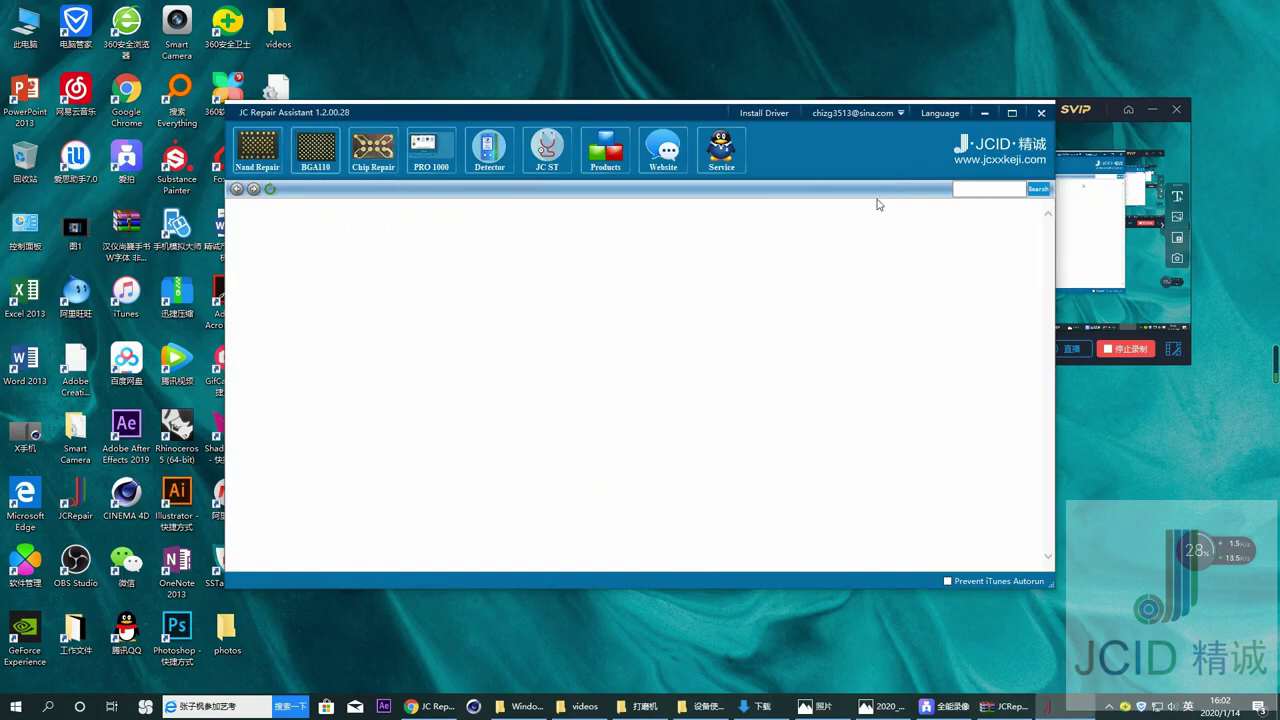
{"action": "left_click", "coordinate": [720, 148]}
{"action": "left_click_drag", "start_coordinate": [674, 113], "coordinate": [652, 108]}
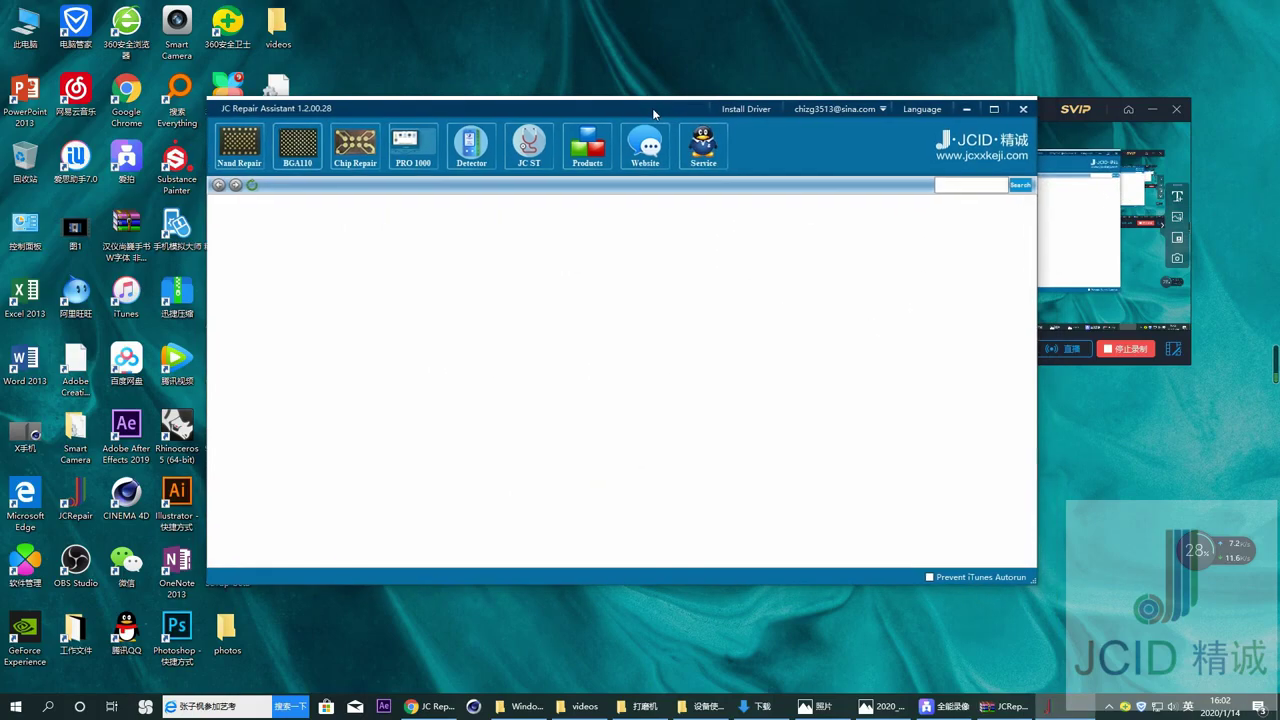
{"action": "left_click", "coordinate": [235, 145]}
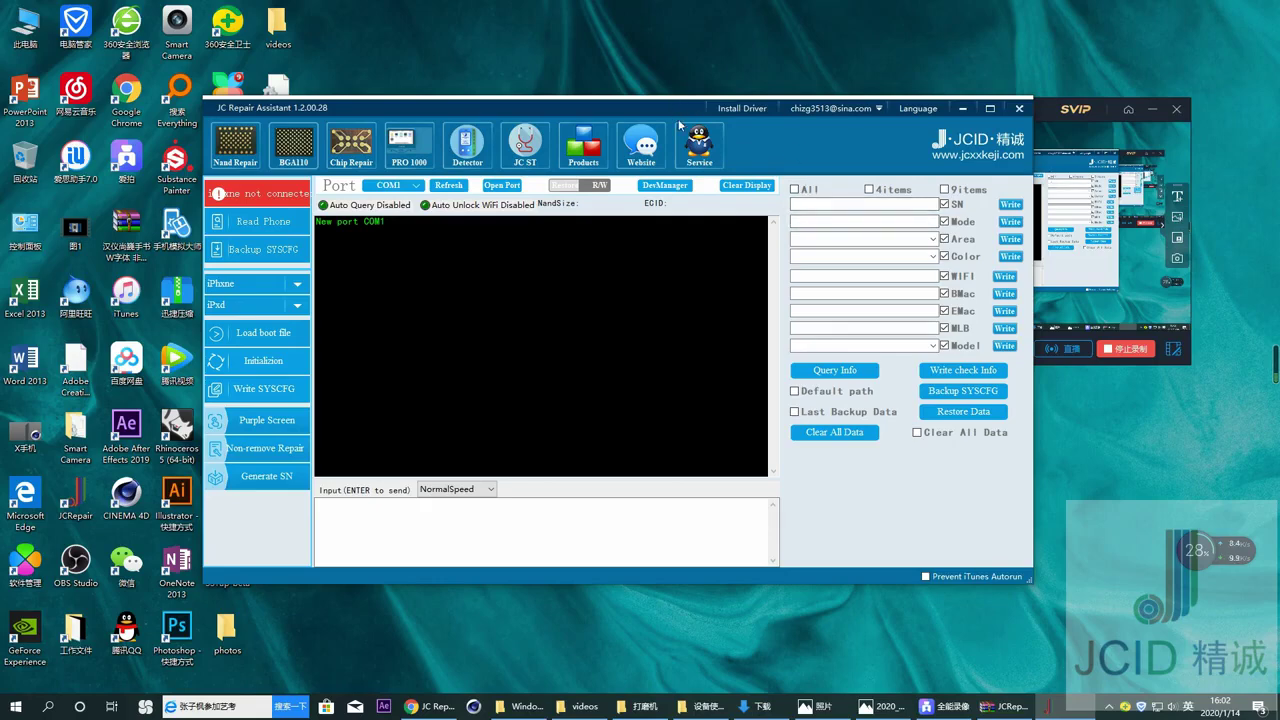
{"action": "left_click_drag", "start_coordinate": [670, 104], "coordinate": [678, 122]}
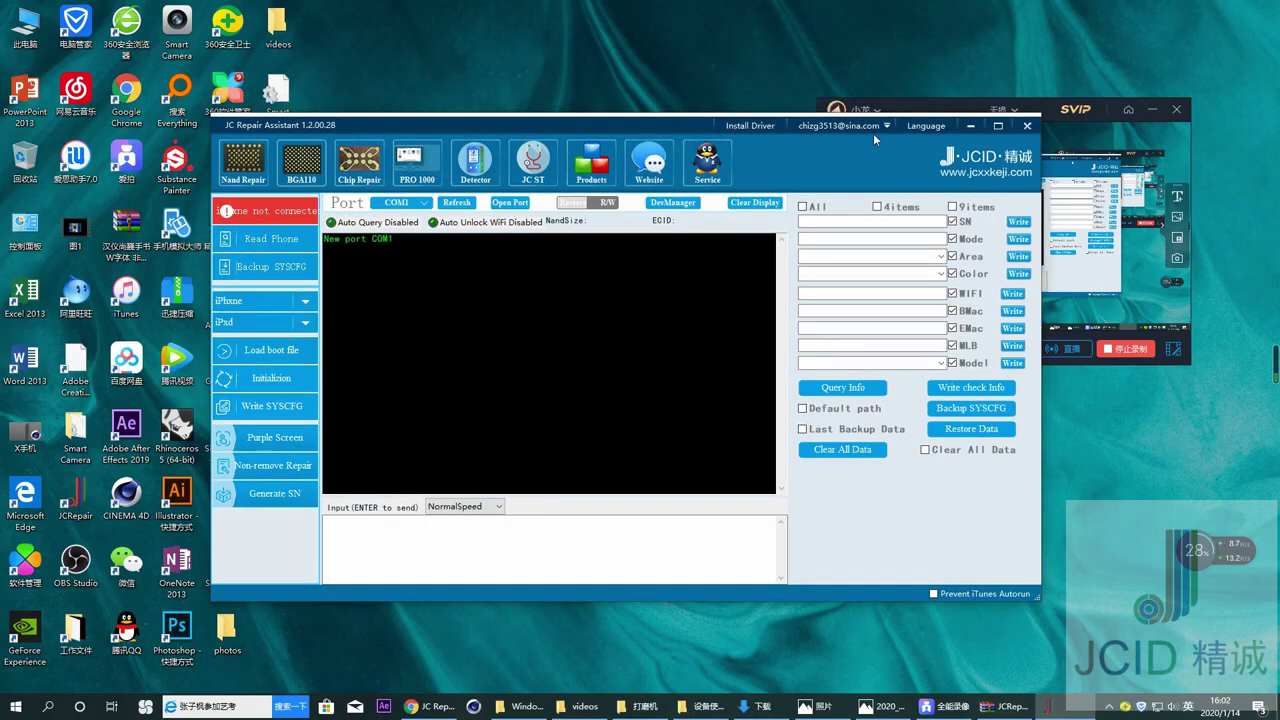
- Install the FT232 driver general from the Install Driver list and close its console
{"action": "left_click", "coordinate": [773, 125]}
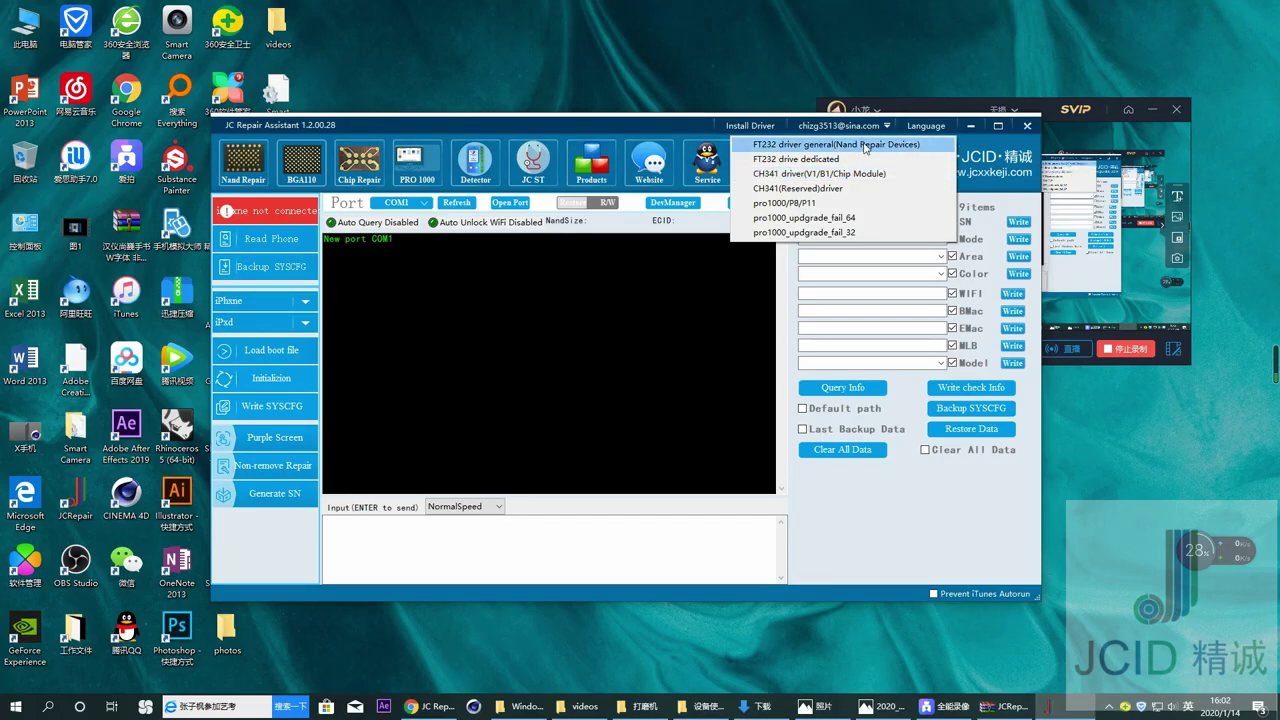
{"action": "left_click", "coordinate": [865, 148]}
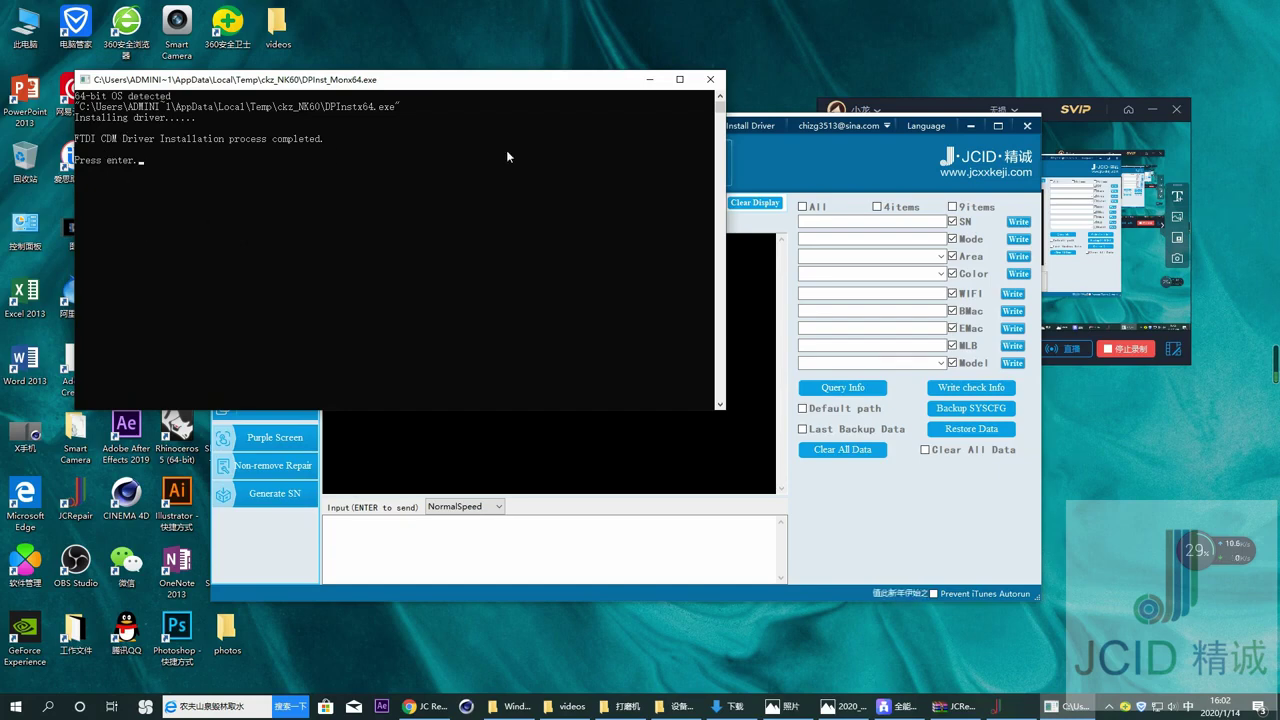
{"action": "key", "text": "Return"}
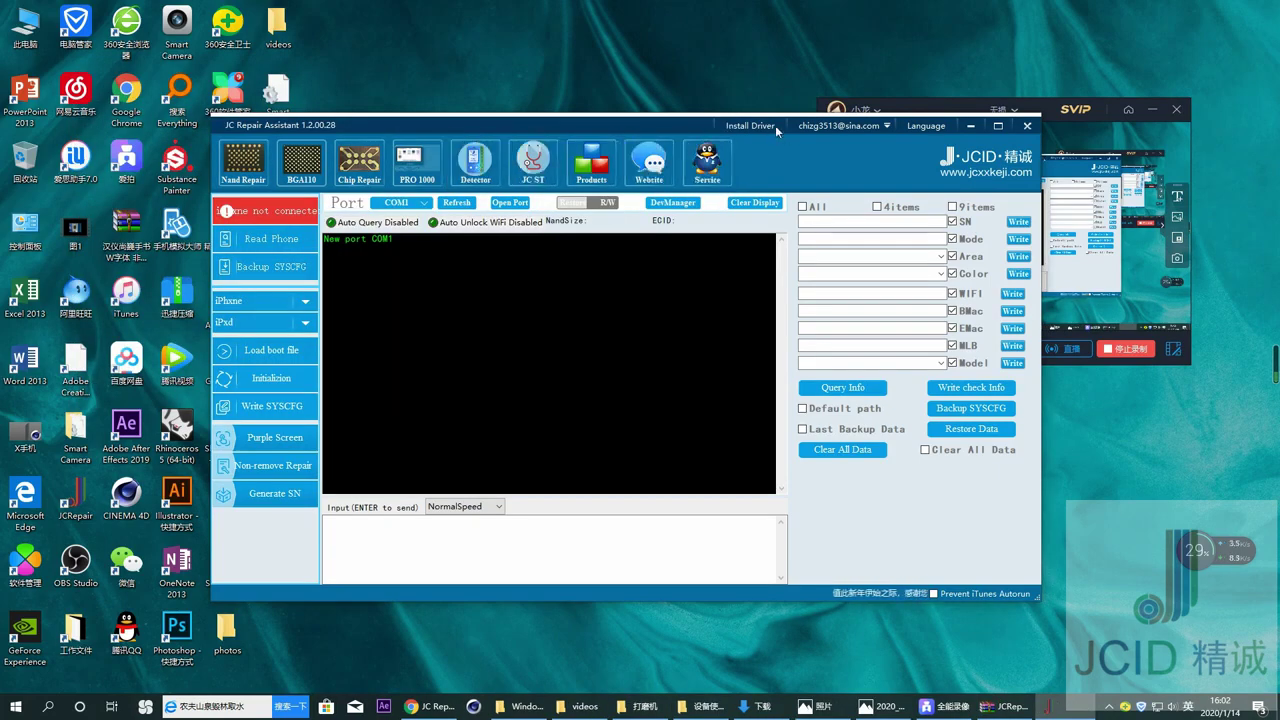
- Attempt the CH341 driver (V1/B1/Chip Module) install and dismiss its failure dialog
{"action": "left_click", "coordinate": [762, 126]}
{"action": "left_click", "coordinate": [788, 168]}
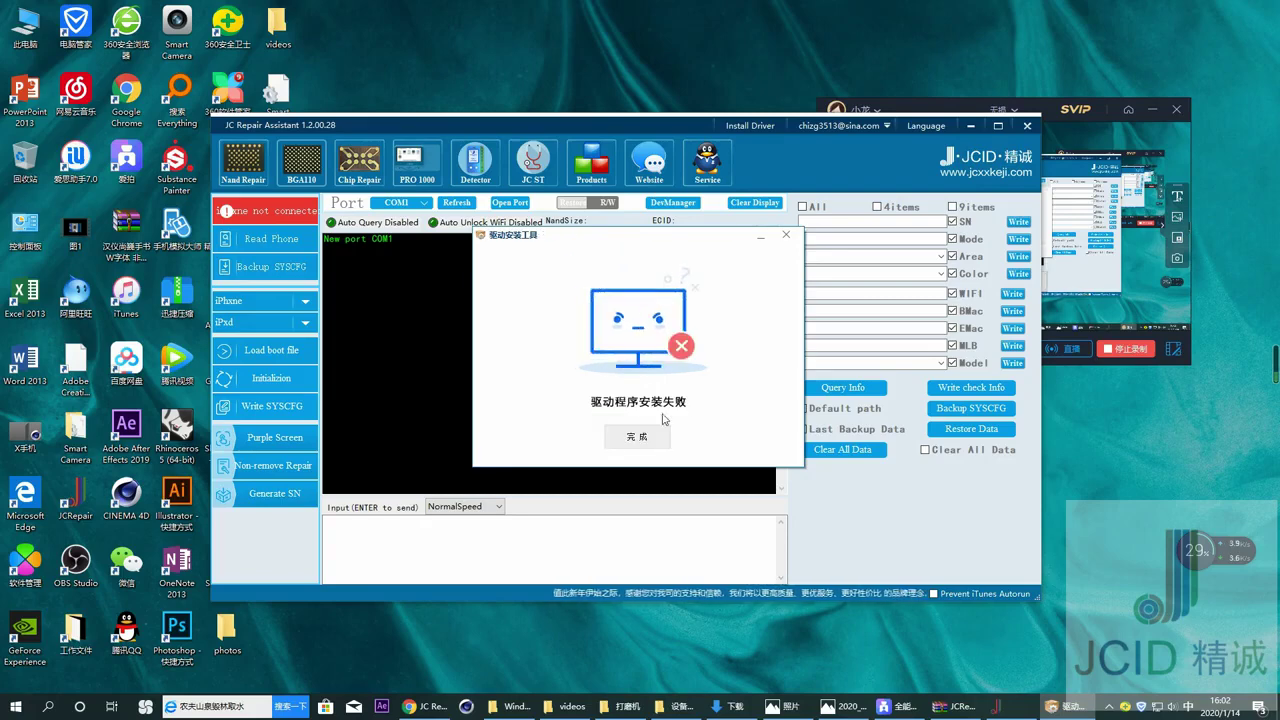
{"action": "left_click", "coordinate": [637, 436]}
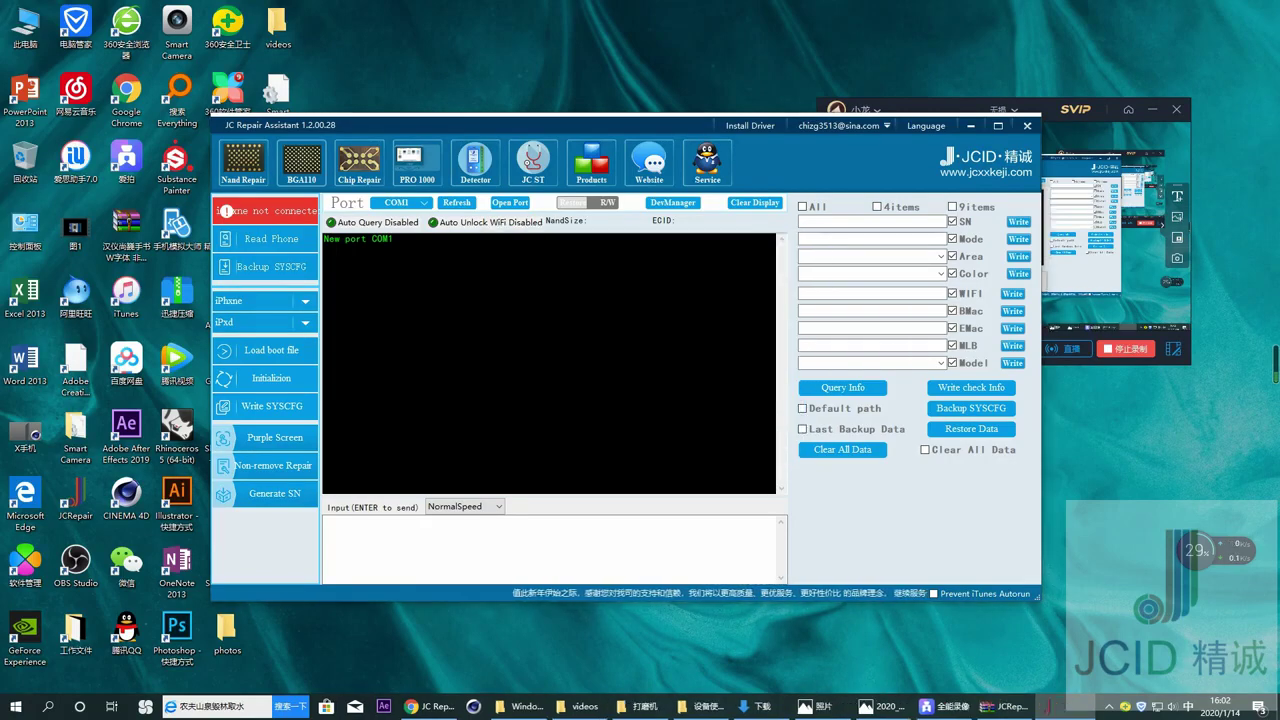
- Attempt the CH341(Reserved) driver install, dismiss its failure message and close the 驱动安装 window
{"action": "left_click", "coordinate": [762, 128]}
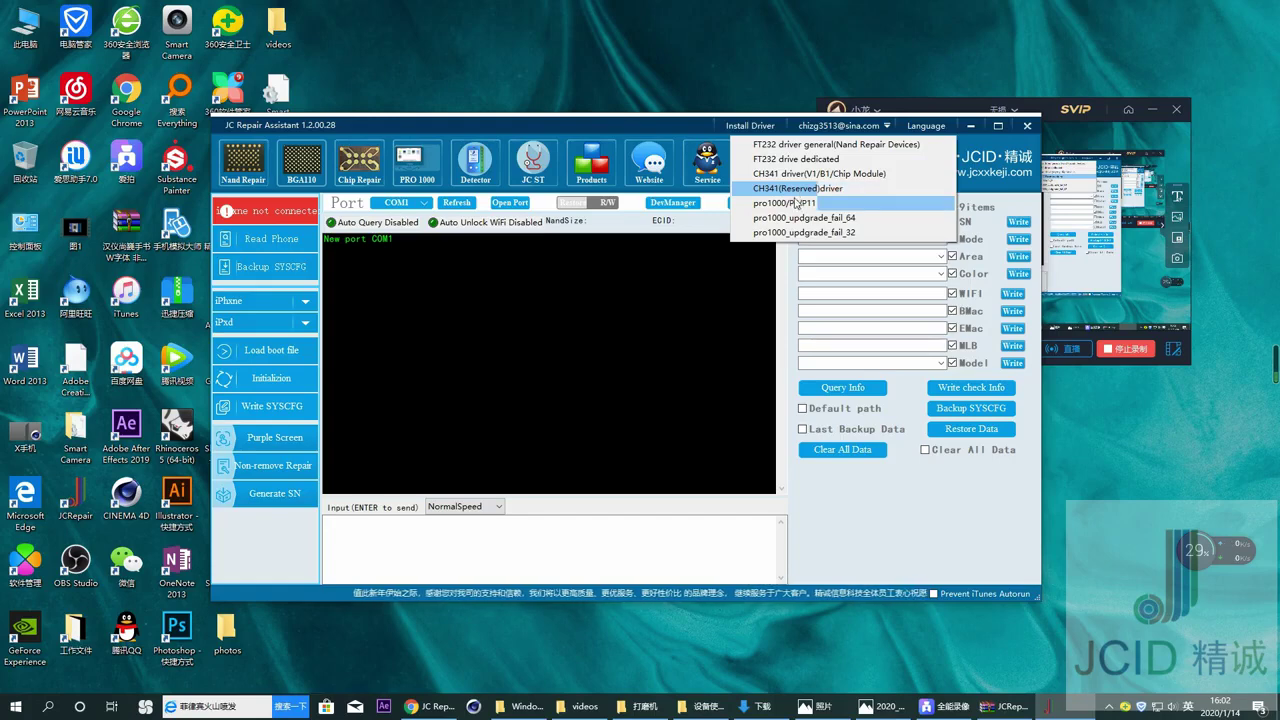
{"action": "left_click", "coordinate": [800, 190]}
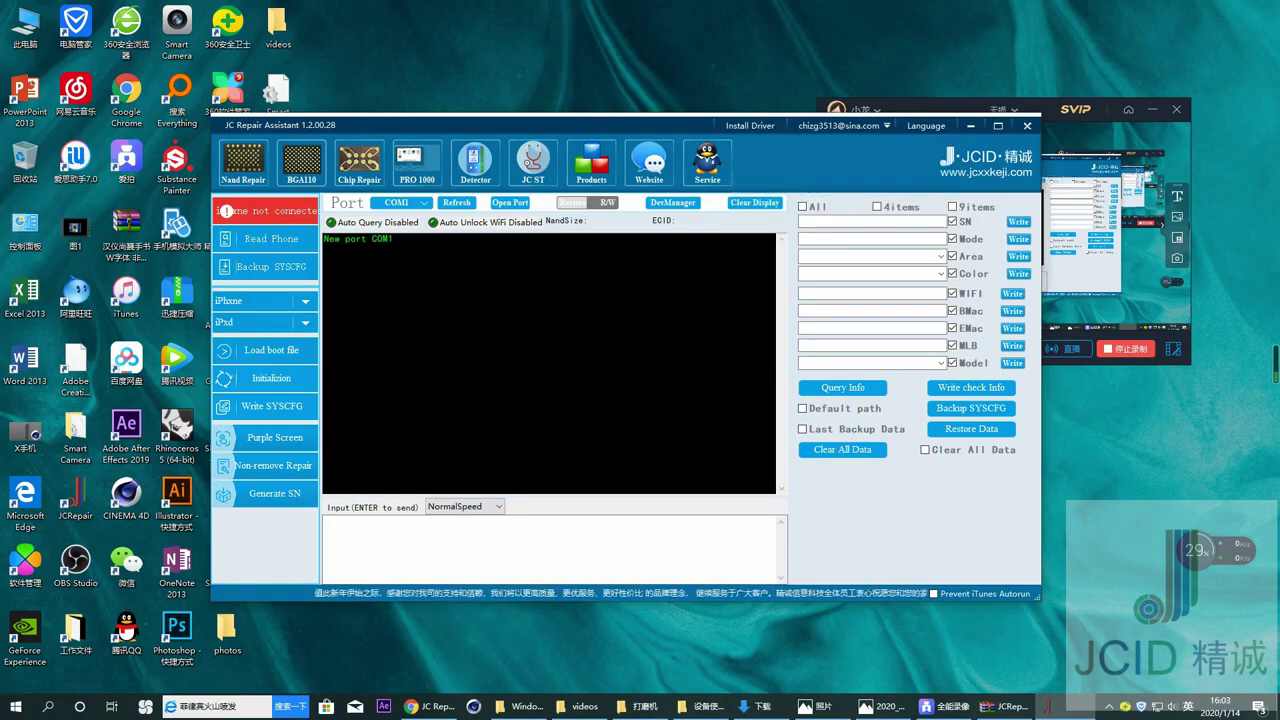
{"action": "left_click", "coordinate": [556, 336]}
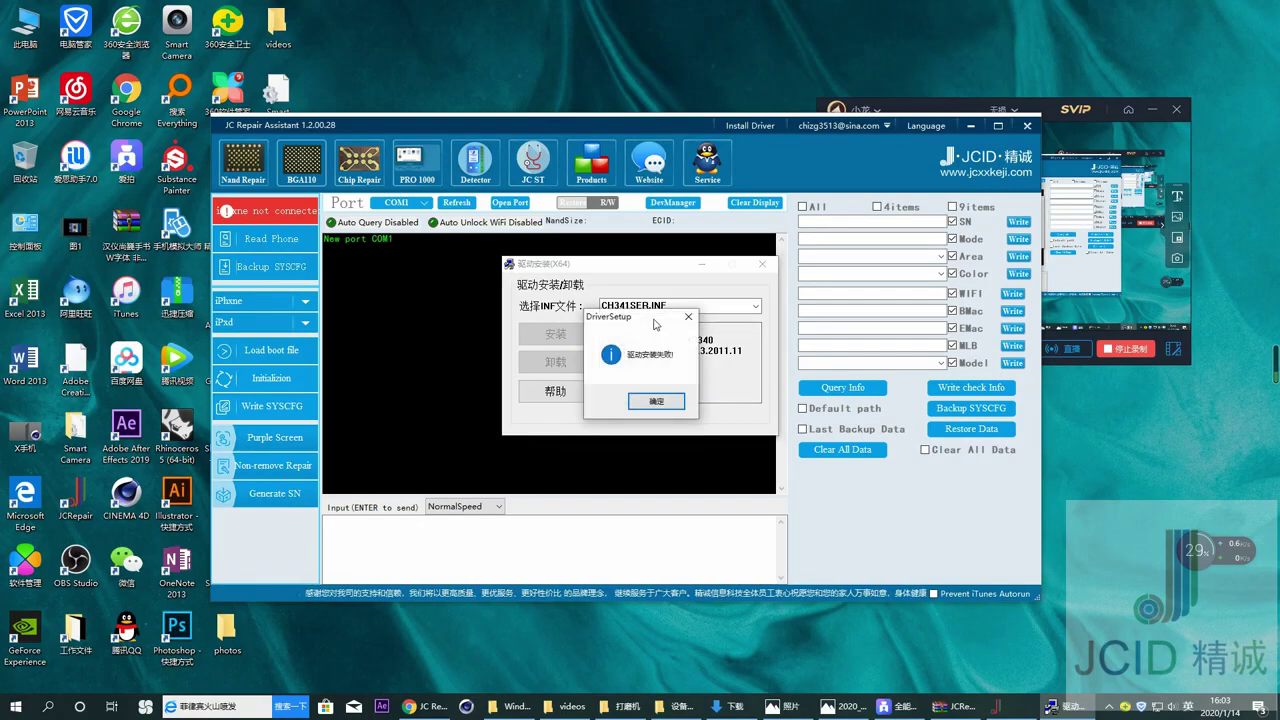
{"action": "left_click", "coordinate": [664, 398]}
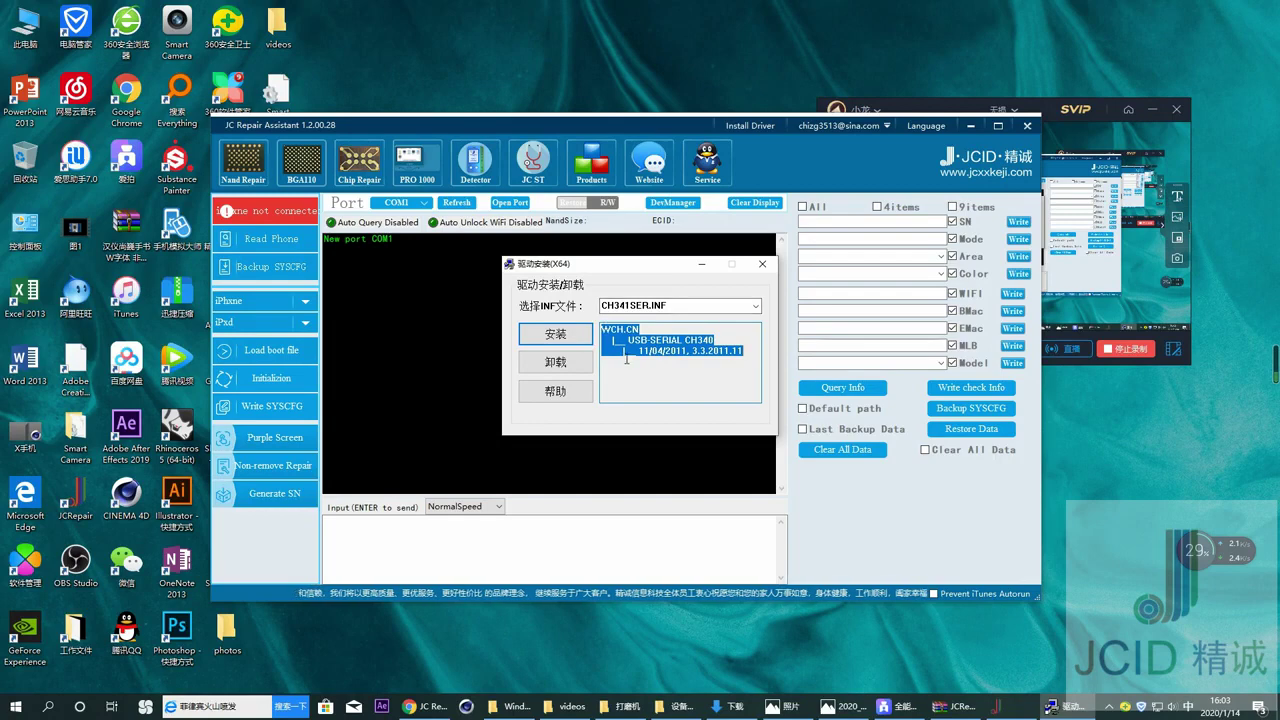
{"action": "left_click", "coordinate": [762, 264]}
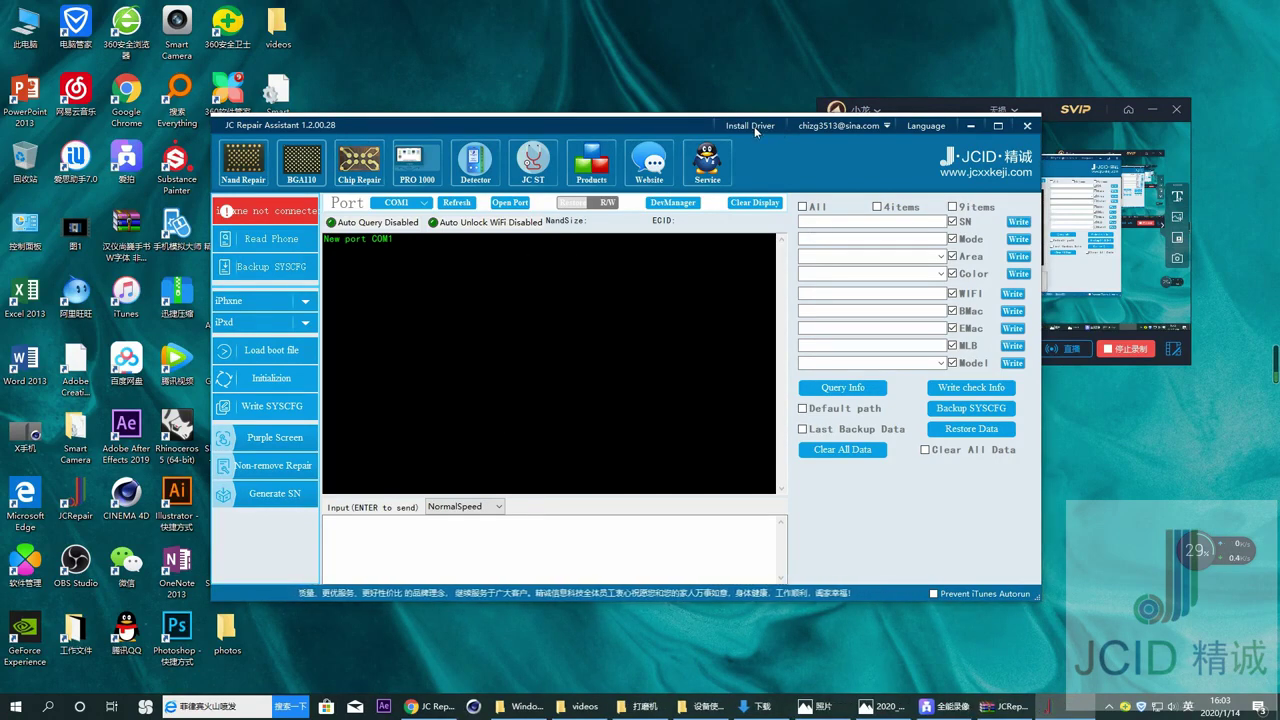
- Start the pro1000/P8/P11 driver install, allowing it through both 360 security warnings
{"action": "left_click", "coordinate": [754, 126]}
{"action": "left_click", "coordinate": [784, 205]}
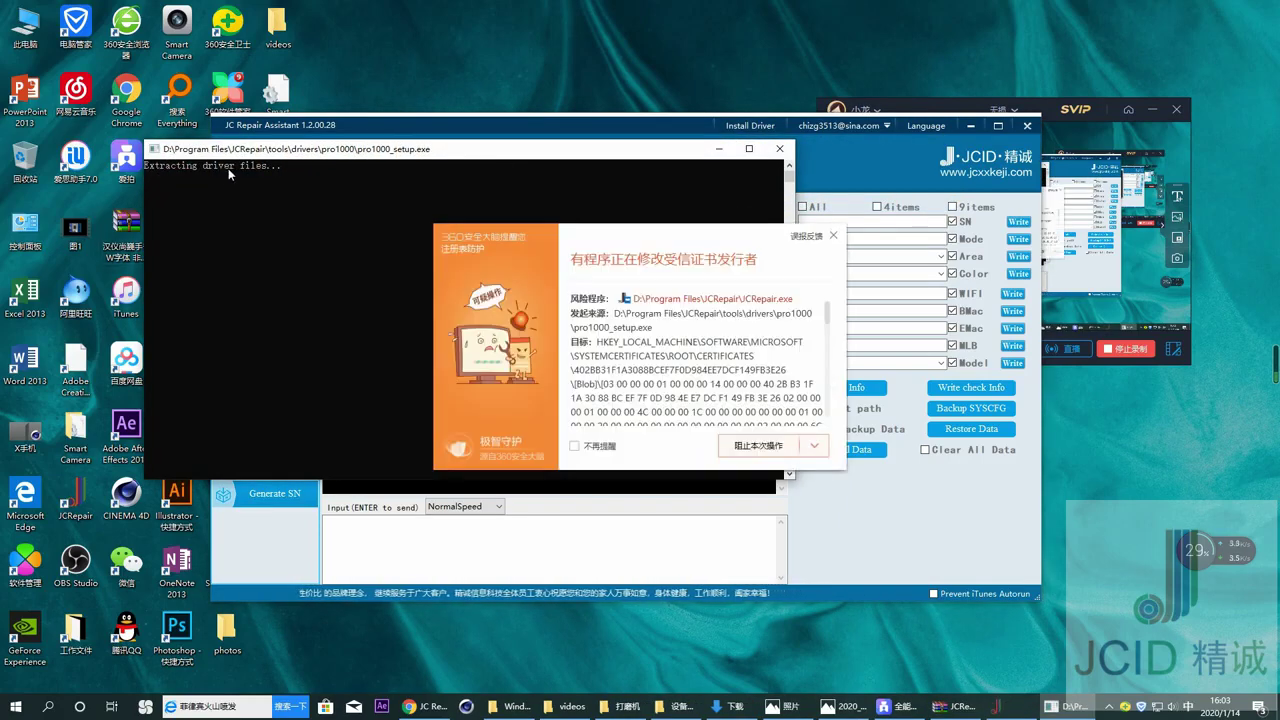
{"action": "left_click", "coordinate": [813, 446]}
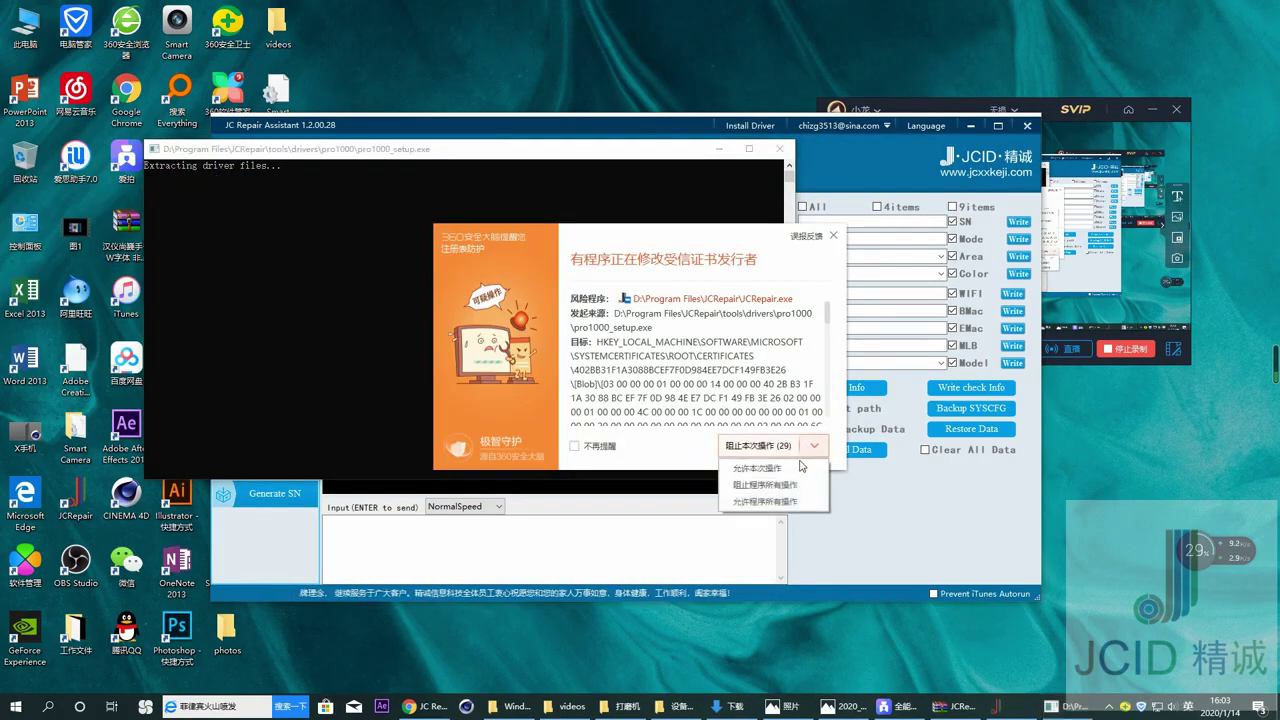
{"action": "left_click", "coordinate": [765, 501]}
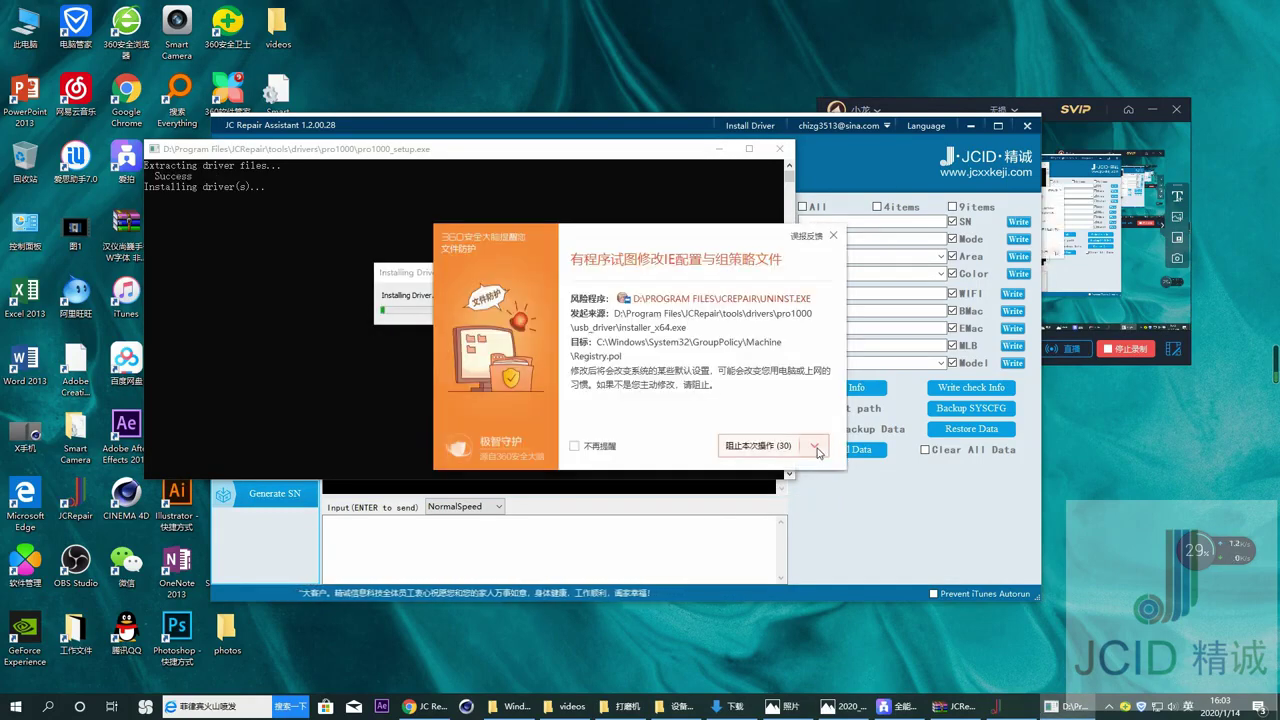
{"action": "left_click", "coordinate": [814, 446]}
{"action": "left_click", "coordinate": [788, 503]}
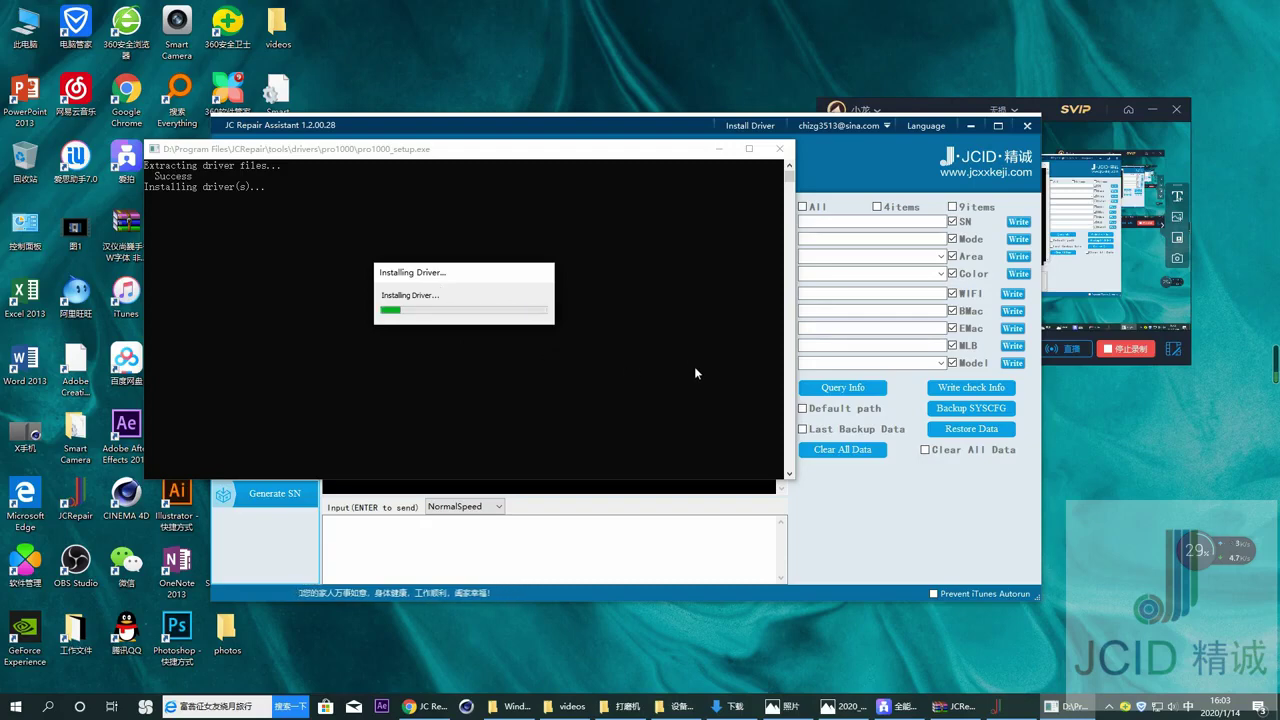
- Quit 360 security guard from its tray icon and bring JC Repair back to the front
{"action": "right_click", "coordinate": [1126, 706]}
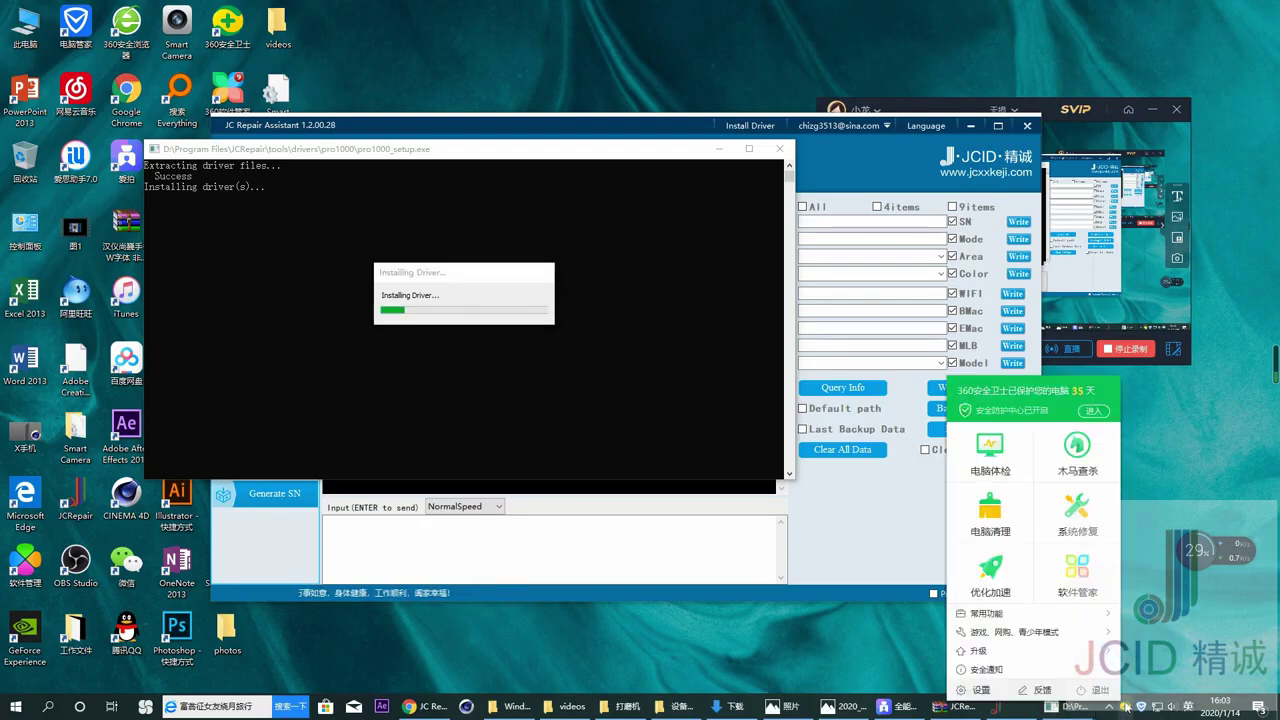
{"action": "left_click", "coordinate": [1093, 690]}
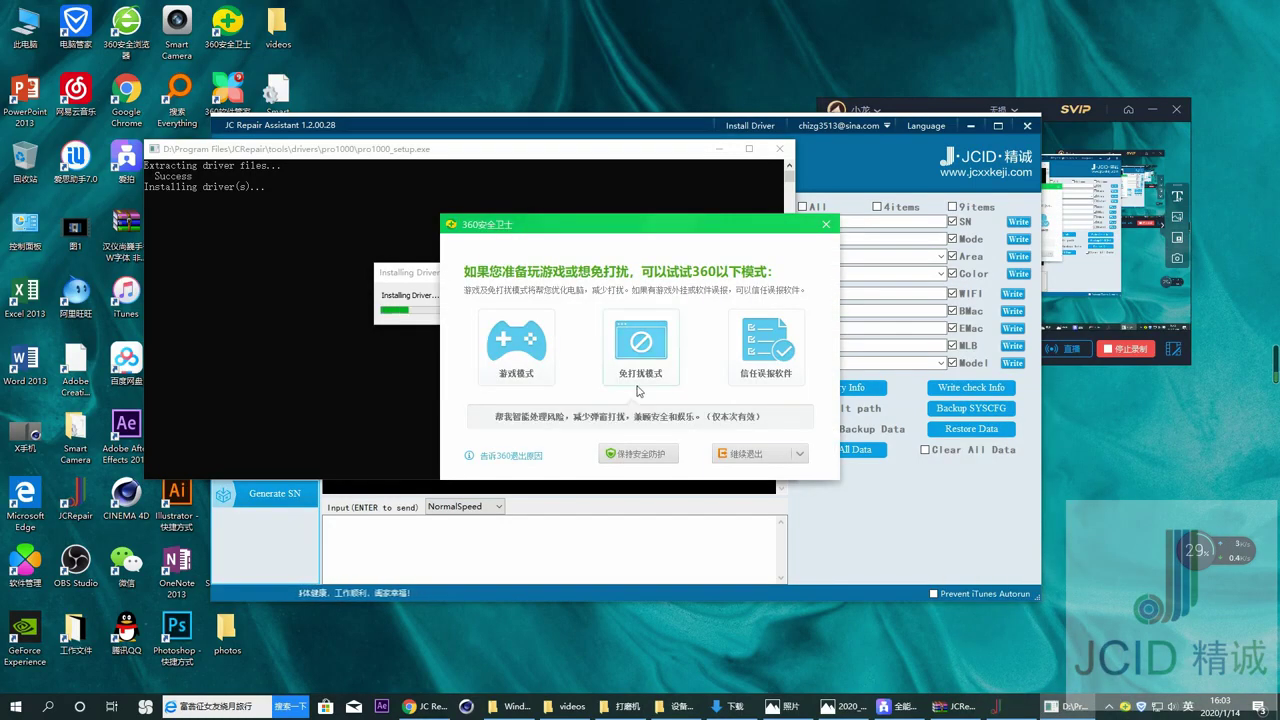
{"action": "left_click", "coordinate": [745, 453]}
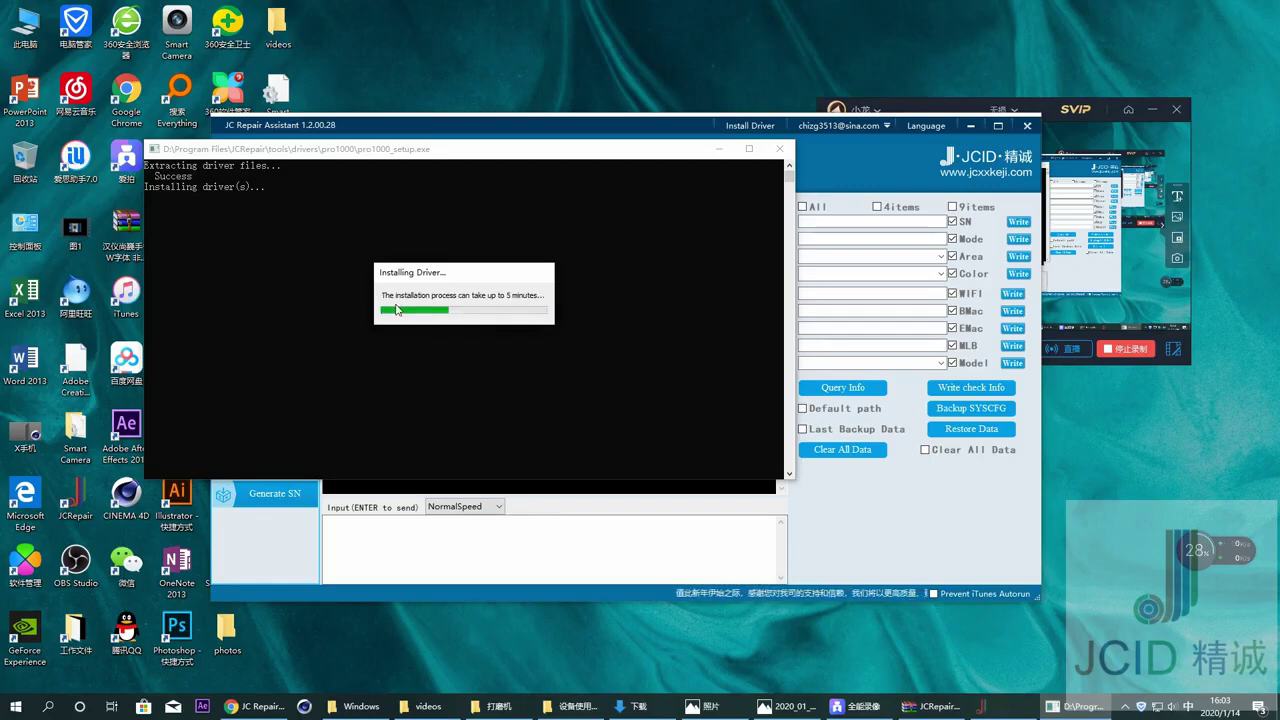
{"action": "left_click", "coordinate": [864, 174]}
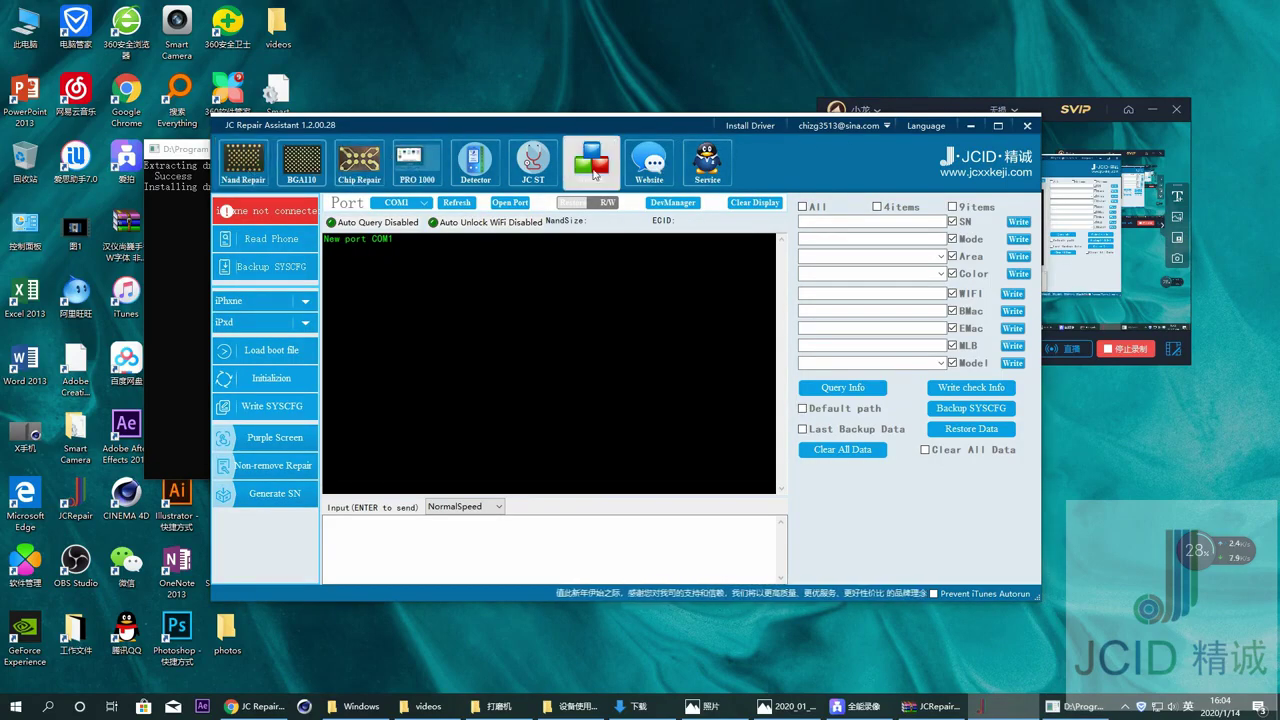
{"action": "left_click", "coordinate": [416, 166]}
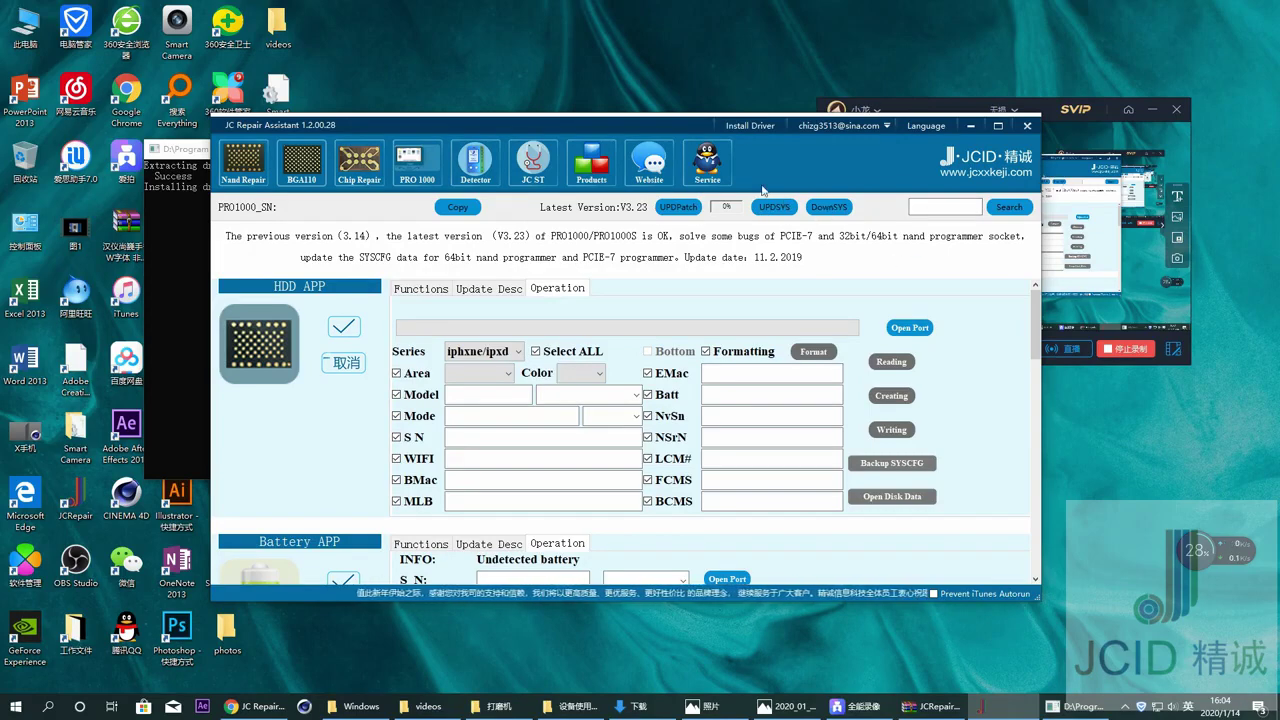
{"action": "left_click", "coordinate": [283, 173]}
{"action": "left_click", "coordinate": [448, 214]}
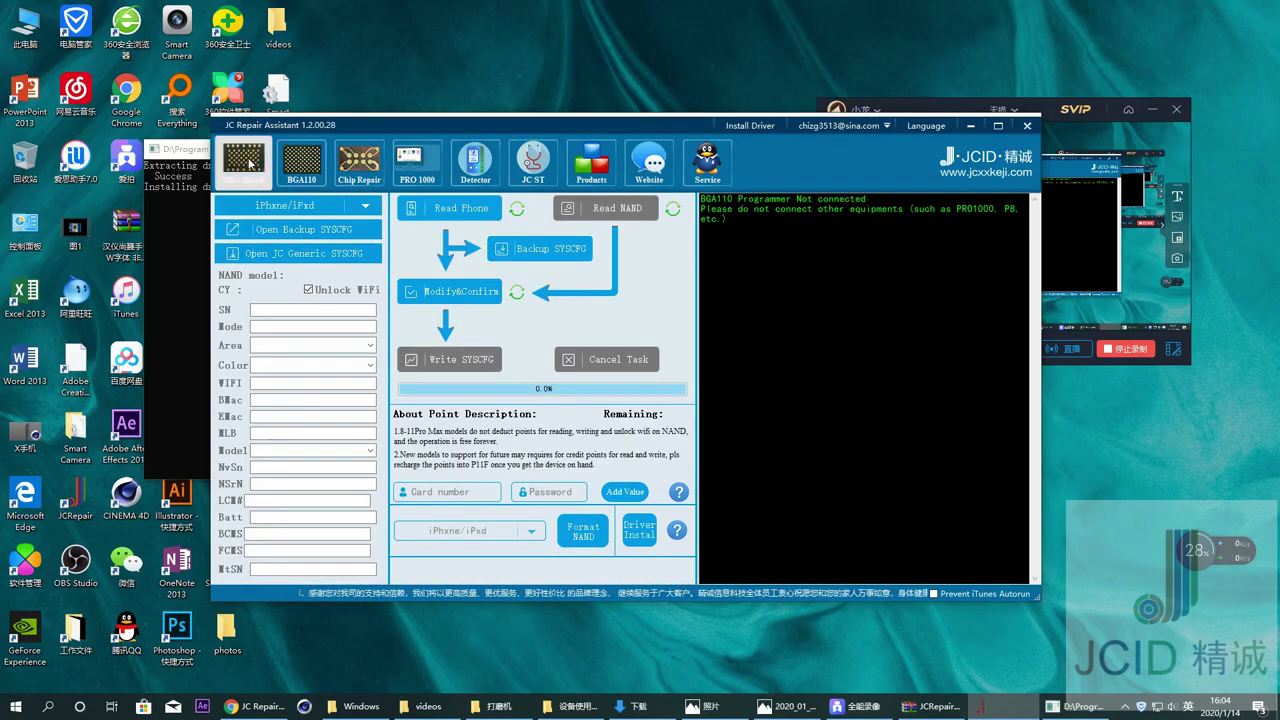
{"action": "left_click", "coordinate": [246, 166]}
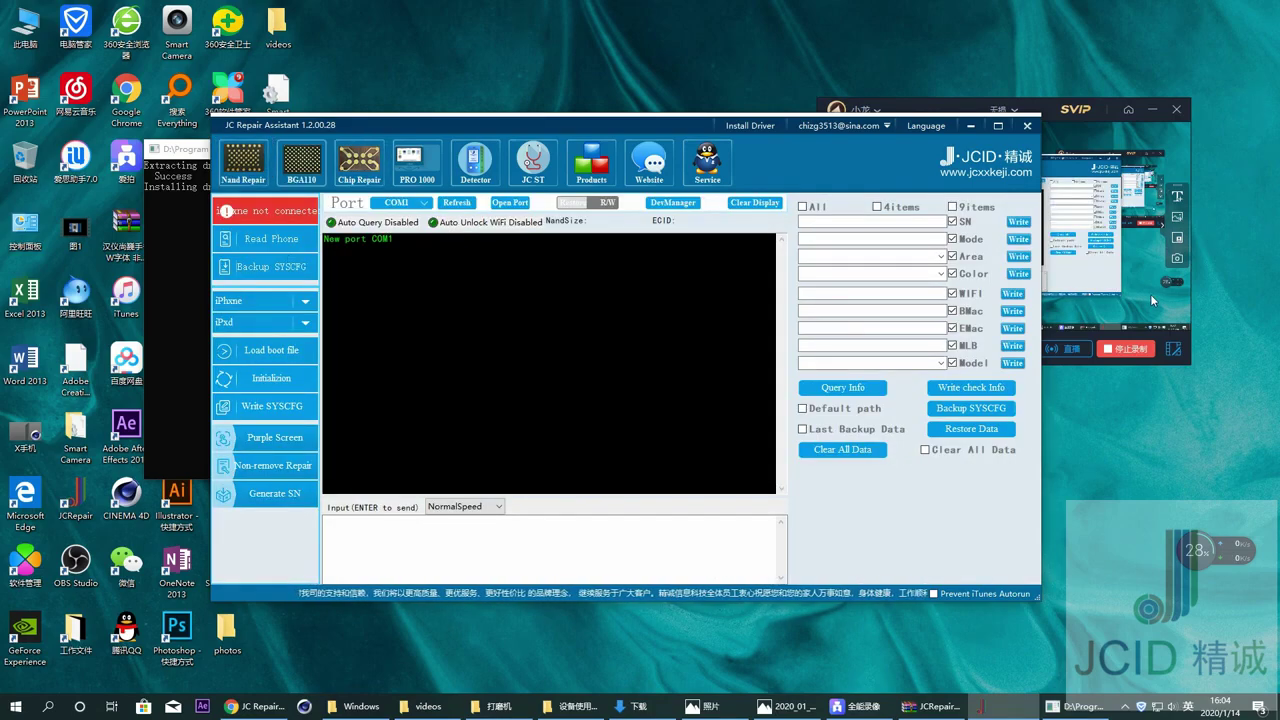